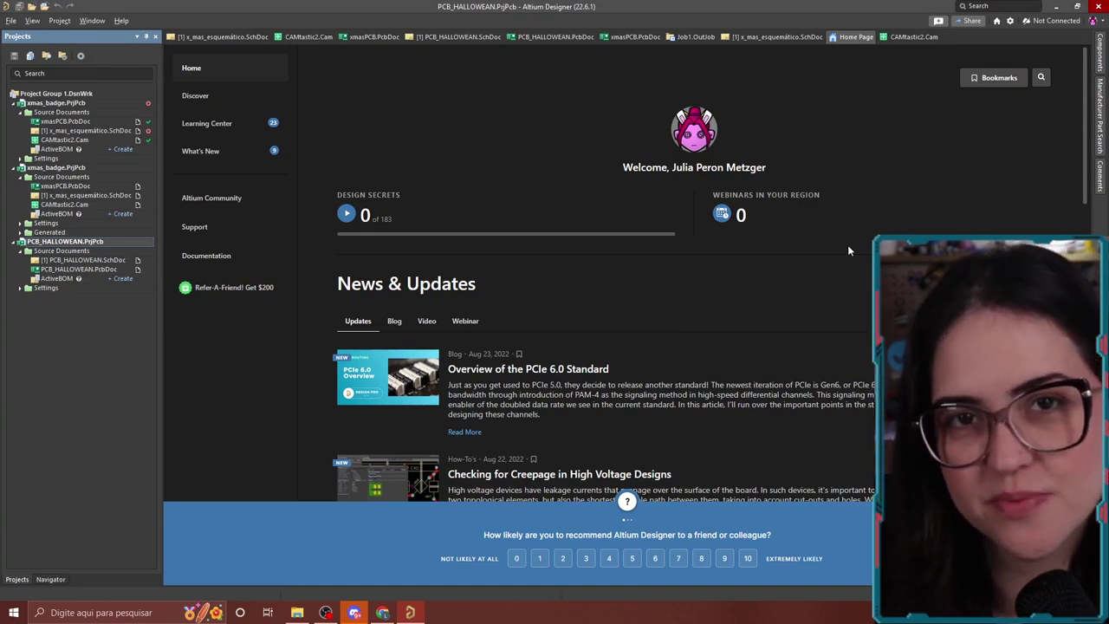
# - Create a new empty local PCB project named aulas_altium
pyautogui.click(9, 21)
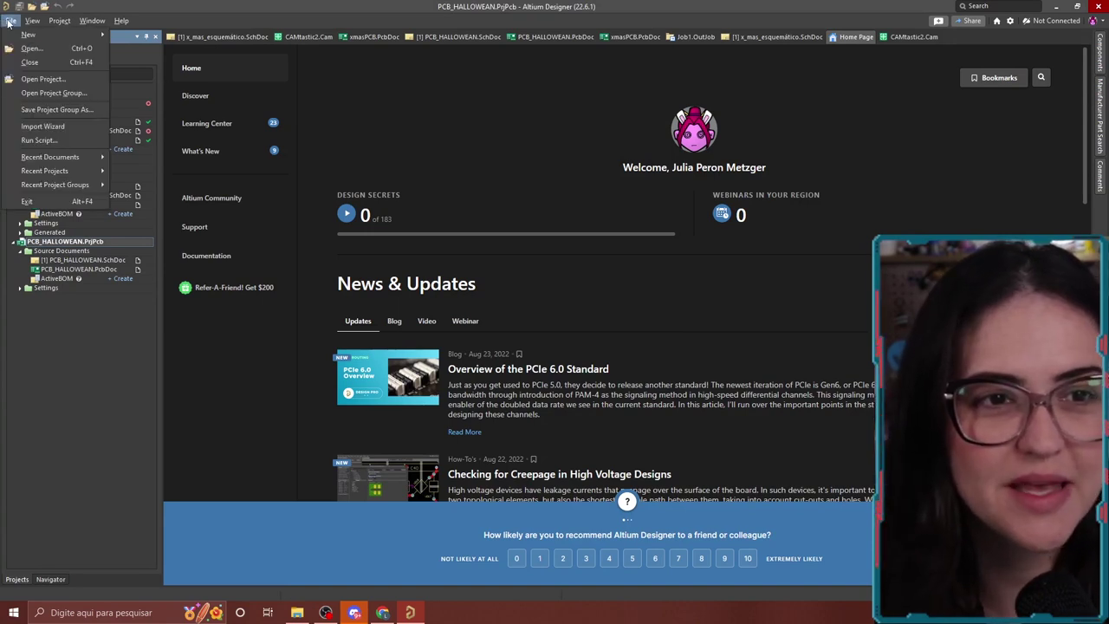
pyautogui.moveTo(39, 35)
pyautogui.click(141, 35)
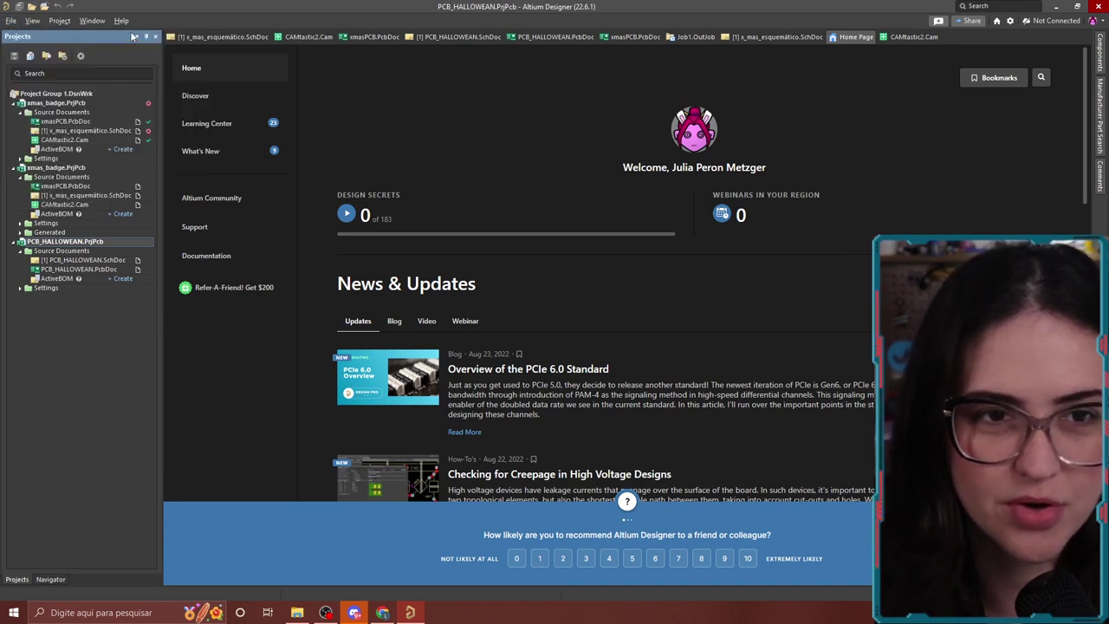
pyautogui.click(654, 181)
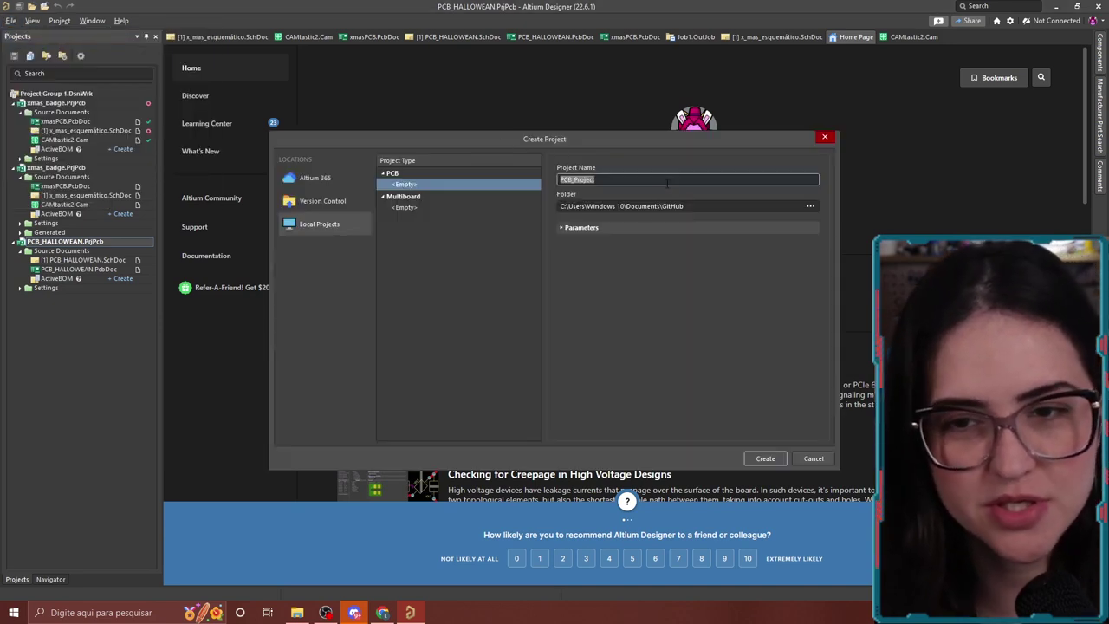
pyautogui.press('BackSpace')
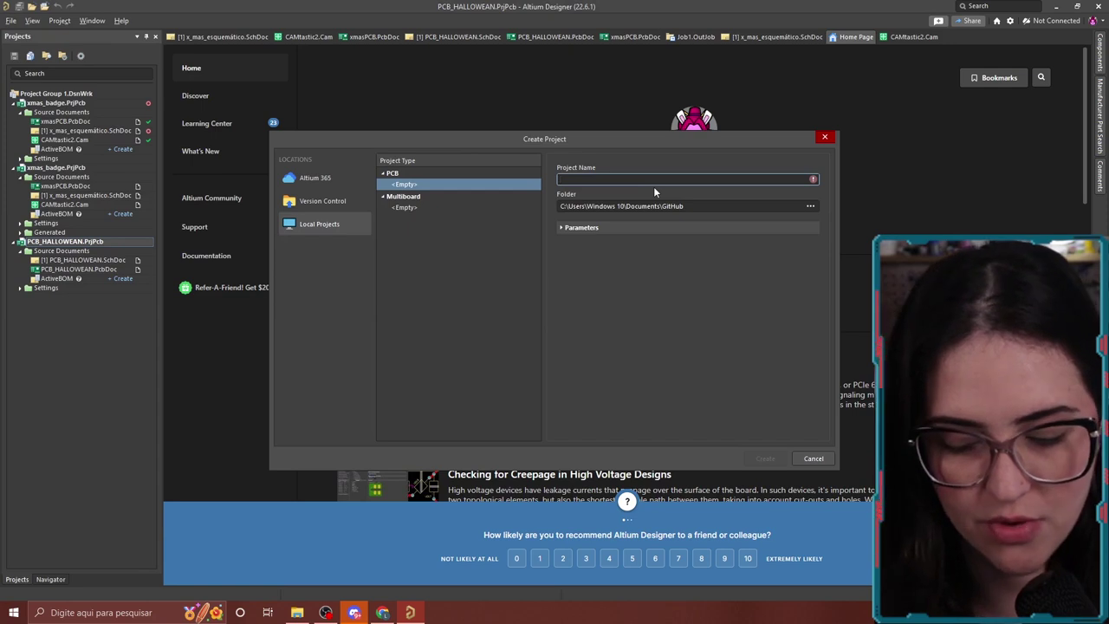
pyautogui.write('aulas_altium')
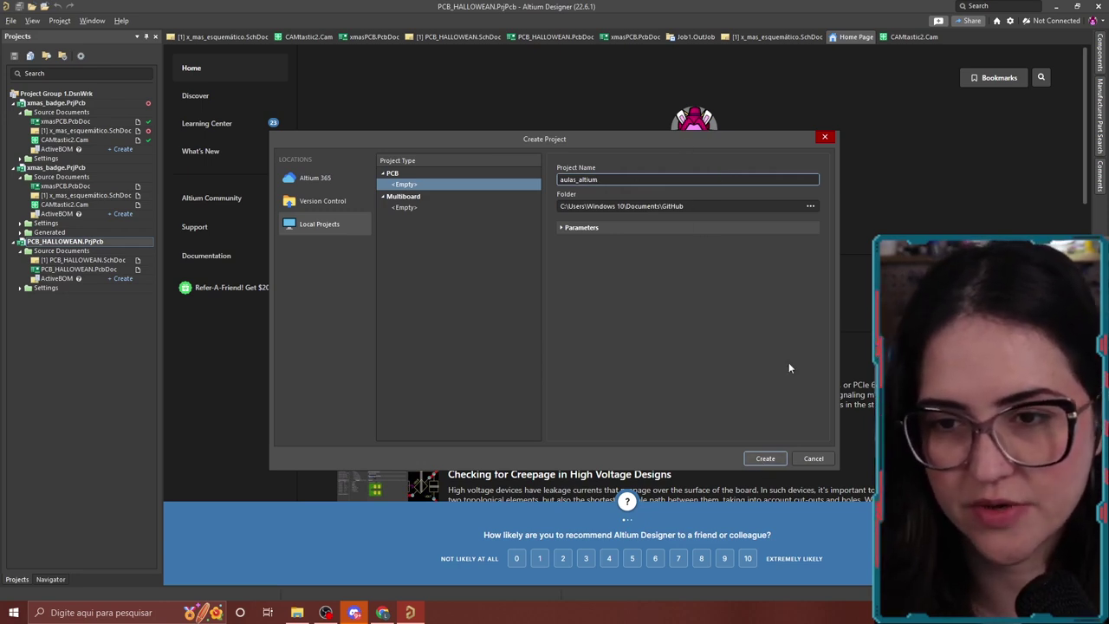
pyautogui.click(764, 458)
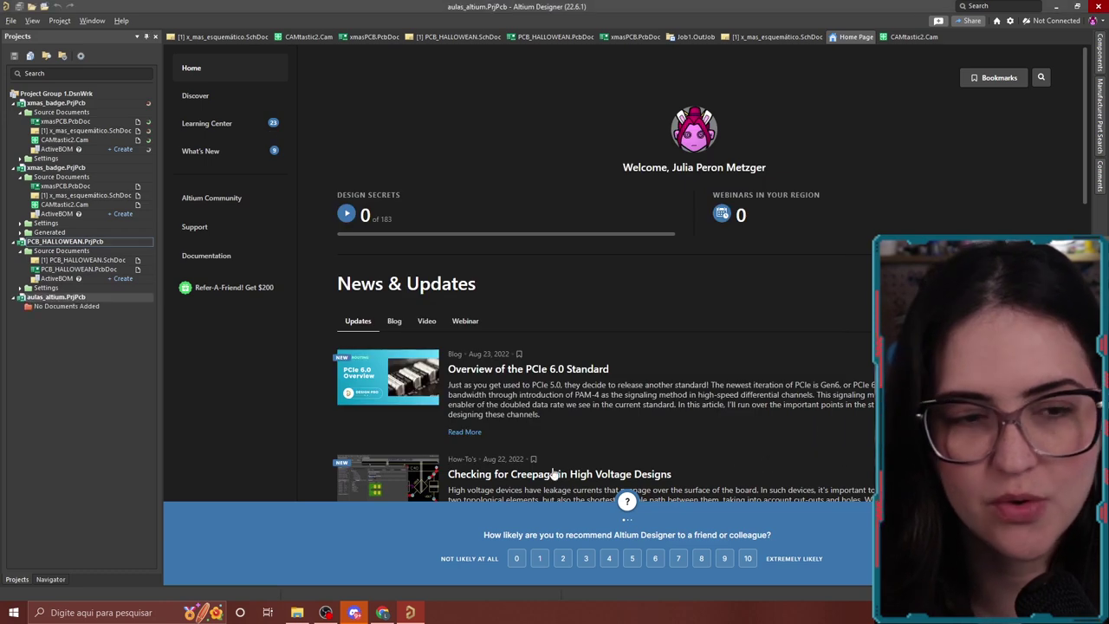
# - Collapse both xmas_badge projects and the PCB_HALLOWEAN project in the project tree
pyautogui.click(12, 103)
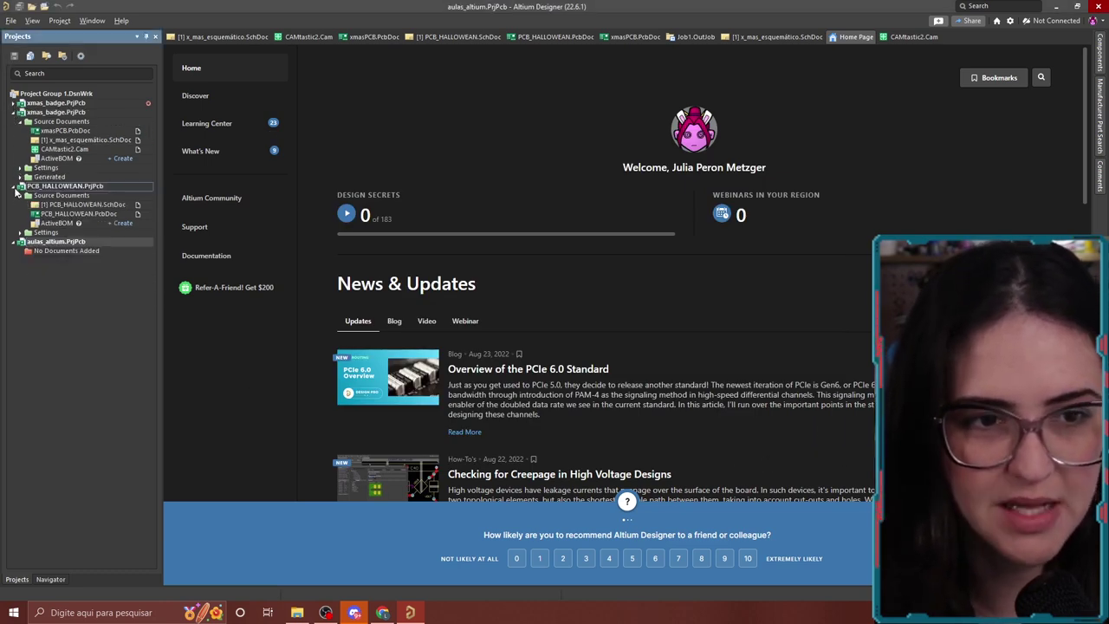
pyautogui.click(13, 113)
pyautogui.click(13, 121)
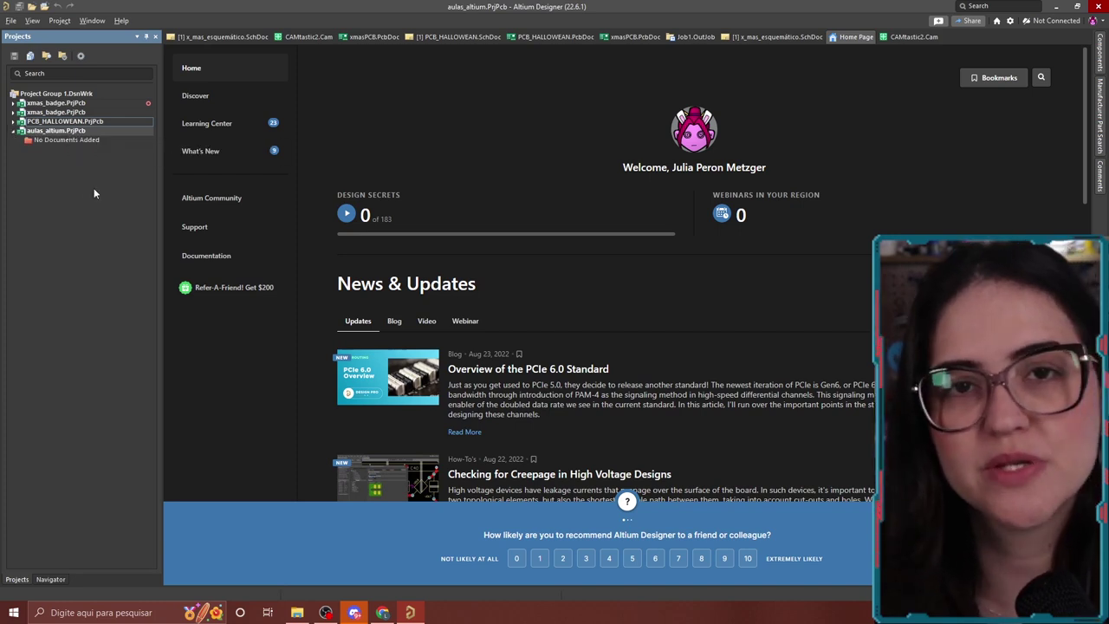
# - Add a new schematic and a new PCB document to the aulas_altium project
pyautogui.rightClick(60, 130)
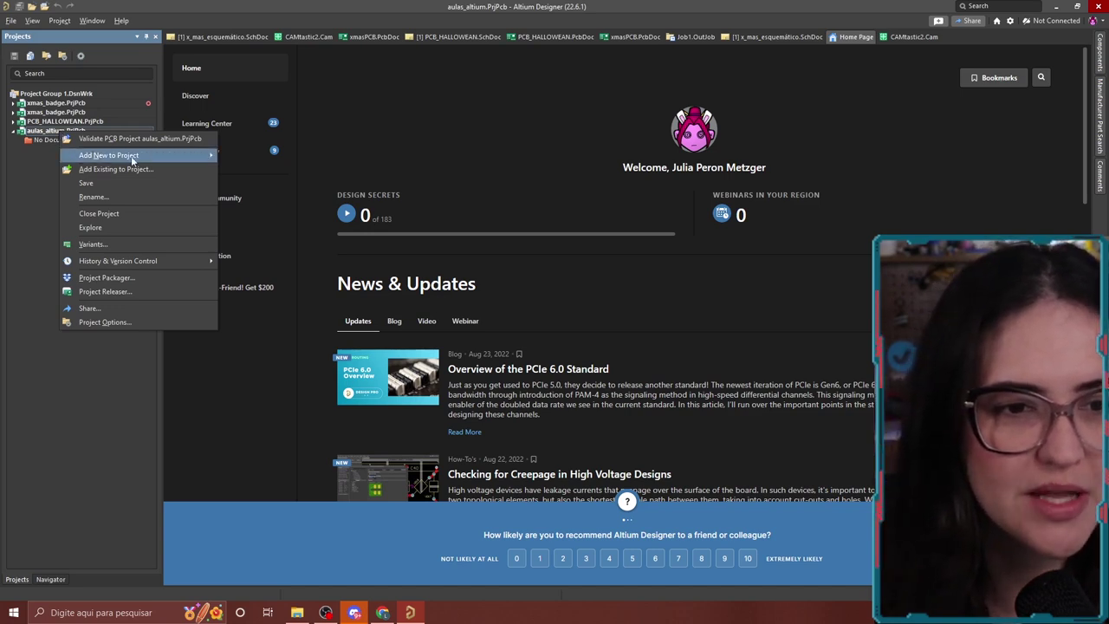
pyautogui.moveTo(133, 161)
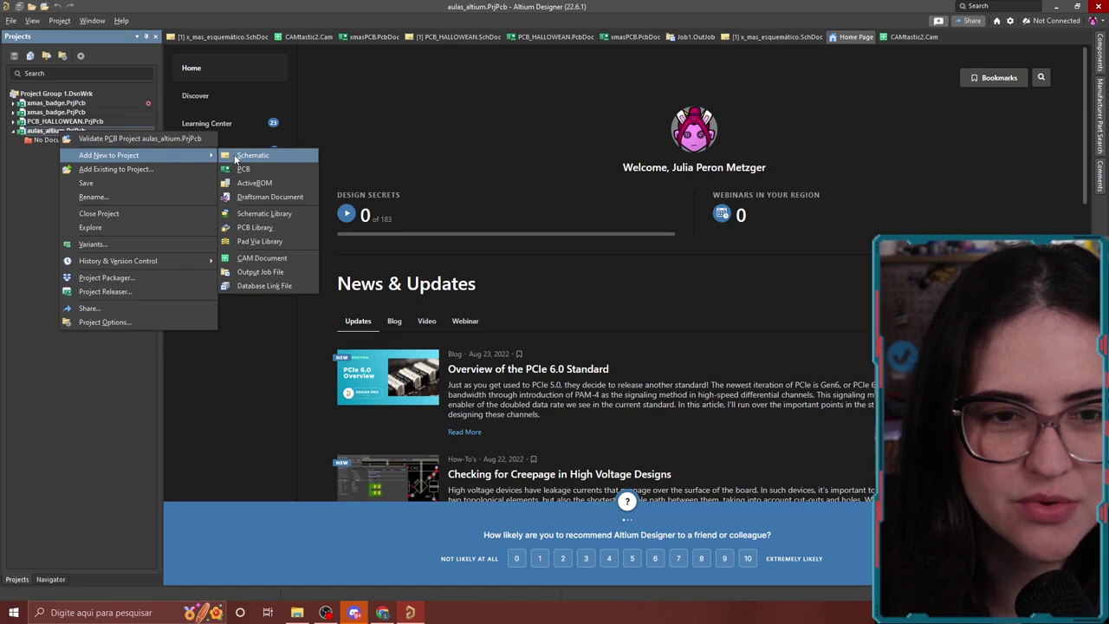
pyautogui.click(235, 159)
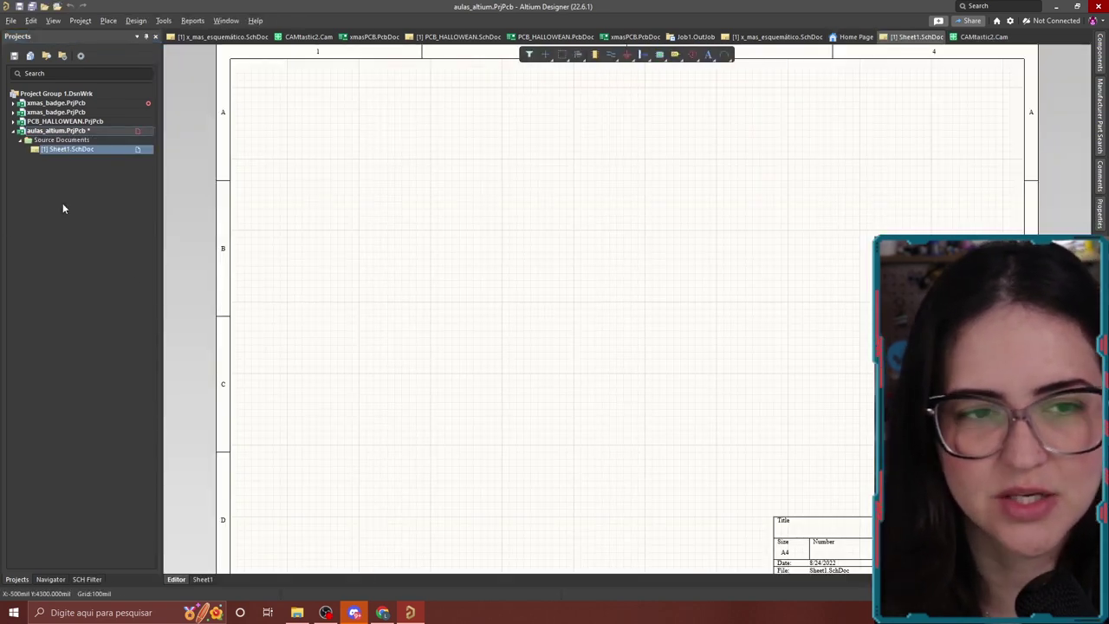
pyautogui.rightClick(45, 134)
pyautogui.moveTo(160, 157)
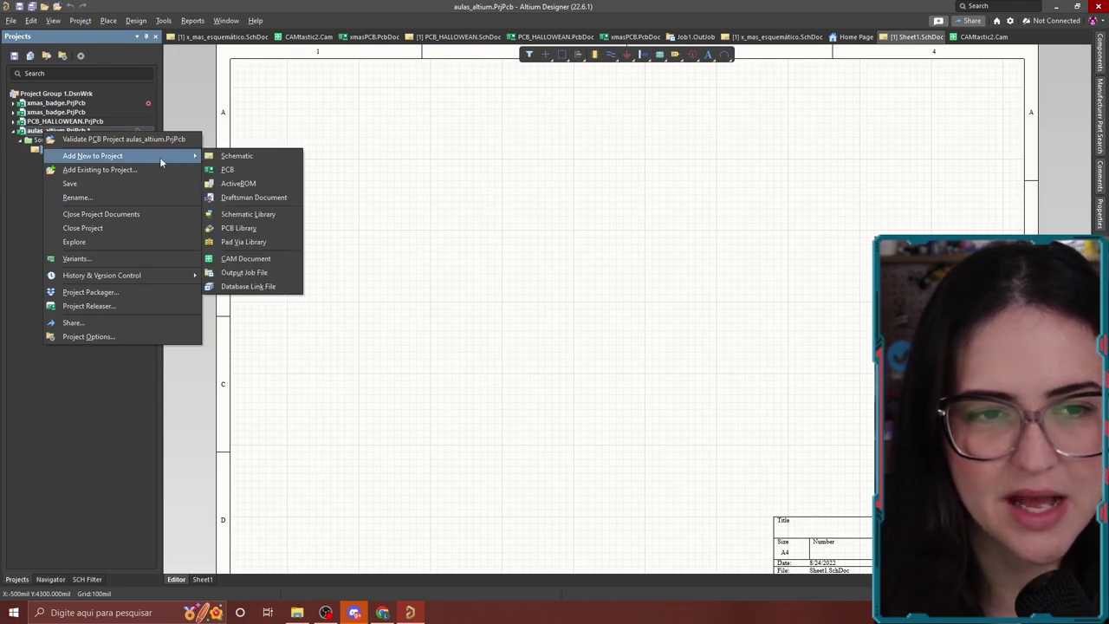
pyautogui.click(246, 176)
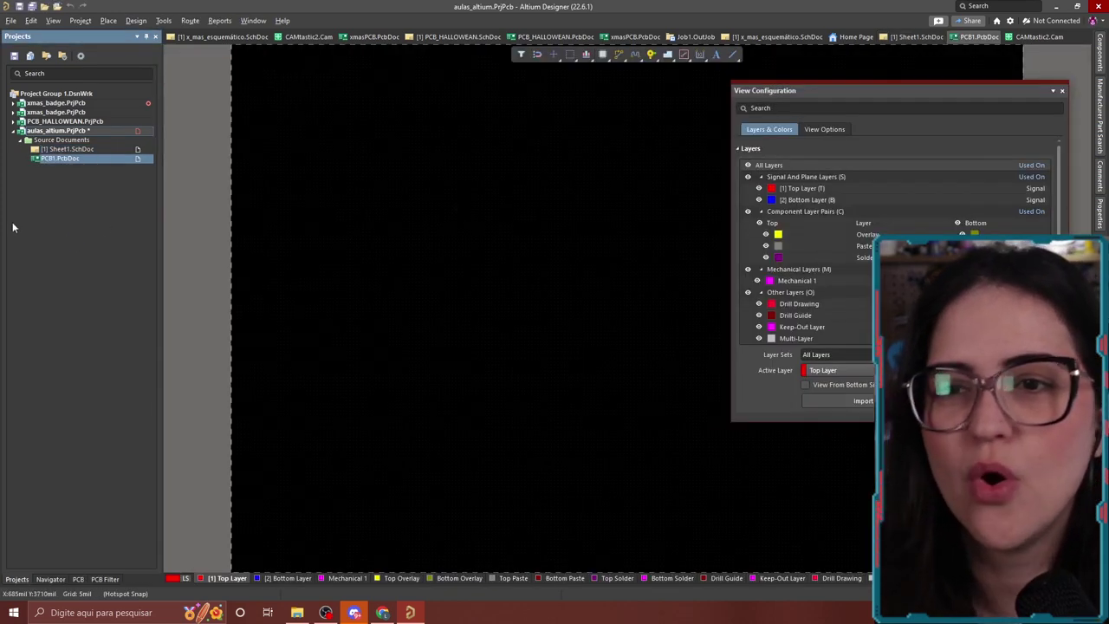
# - View the empty schematic sheet and the empty PCB document of aulas_altium in turn
pyautogui.click(86, 150)
pyautogui.click(92, 157)
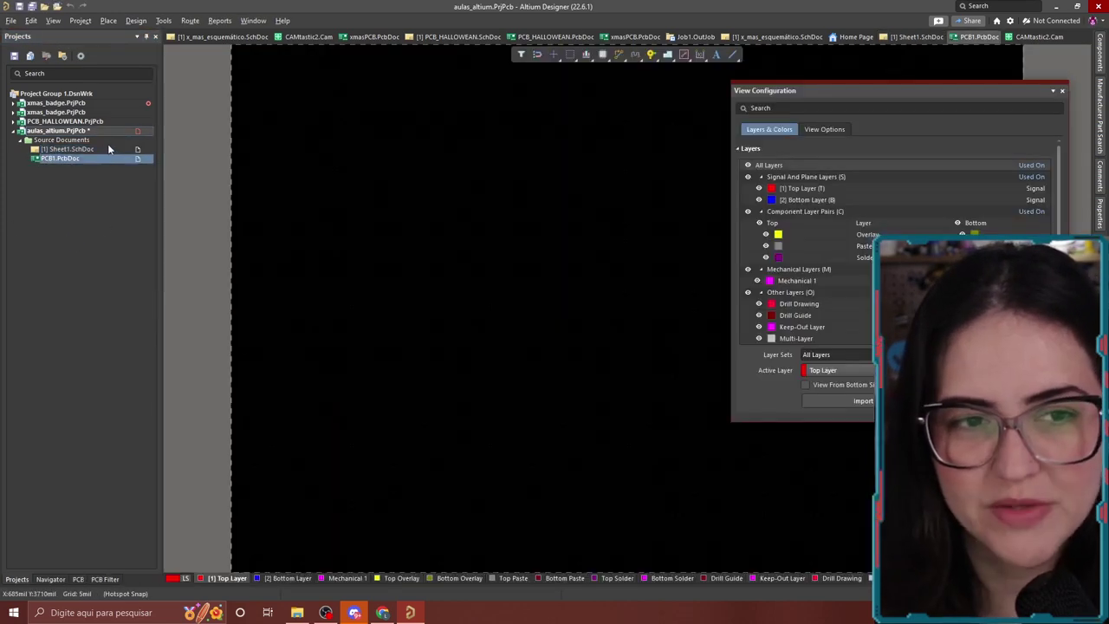
pyautogui.click(130, 150)
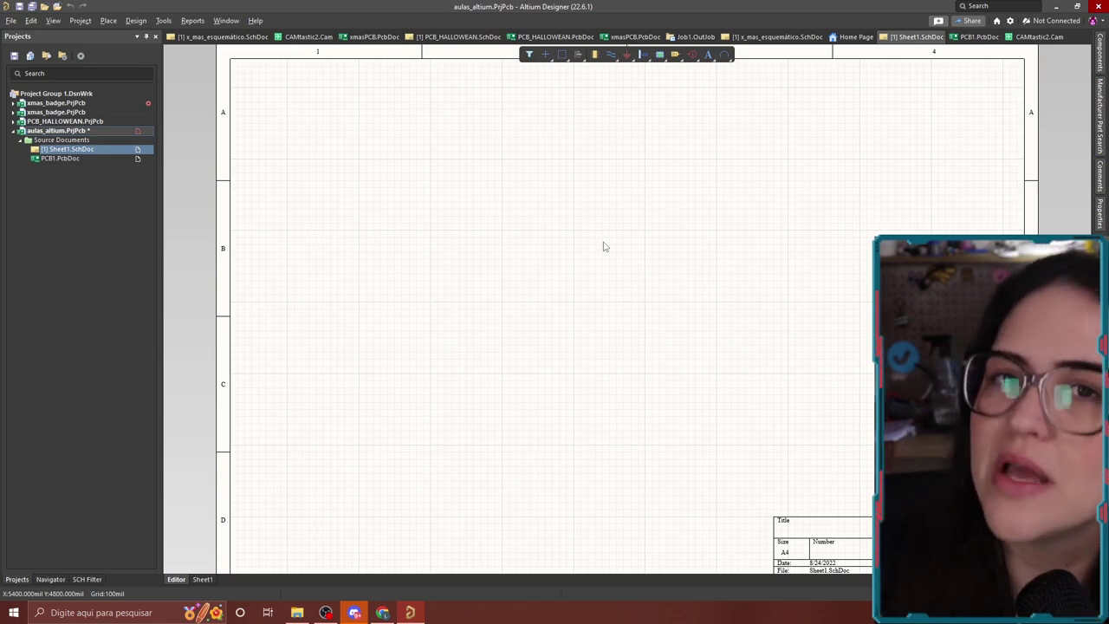
pyautogui.doubleClick(83, 158)
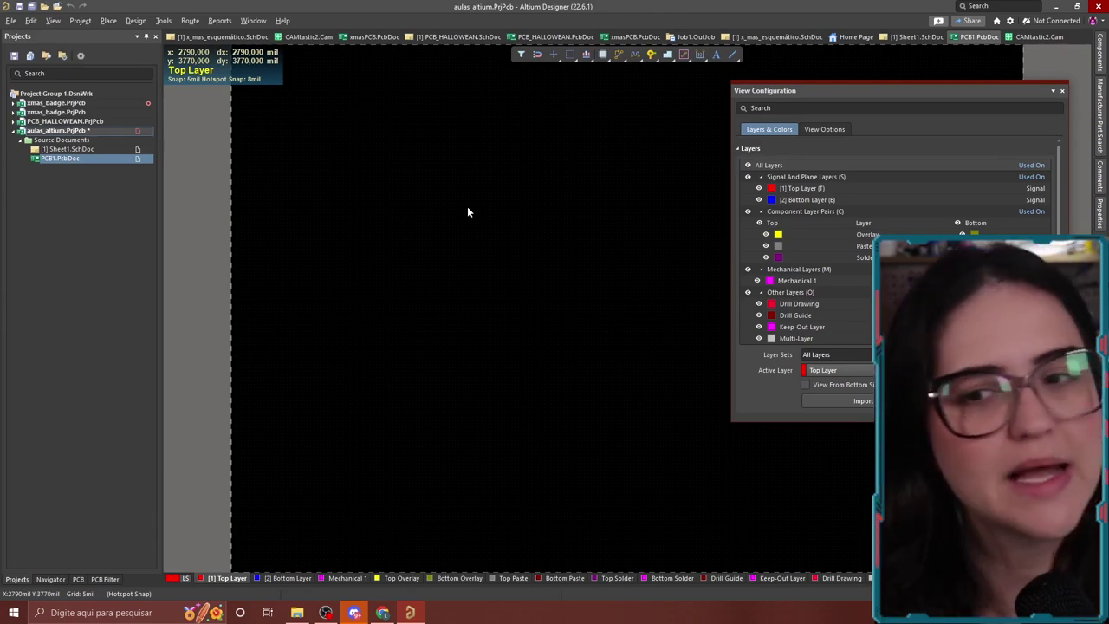
pyautogui.click(95, 150)
pyautogui.click(91, 158)
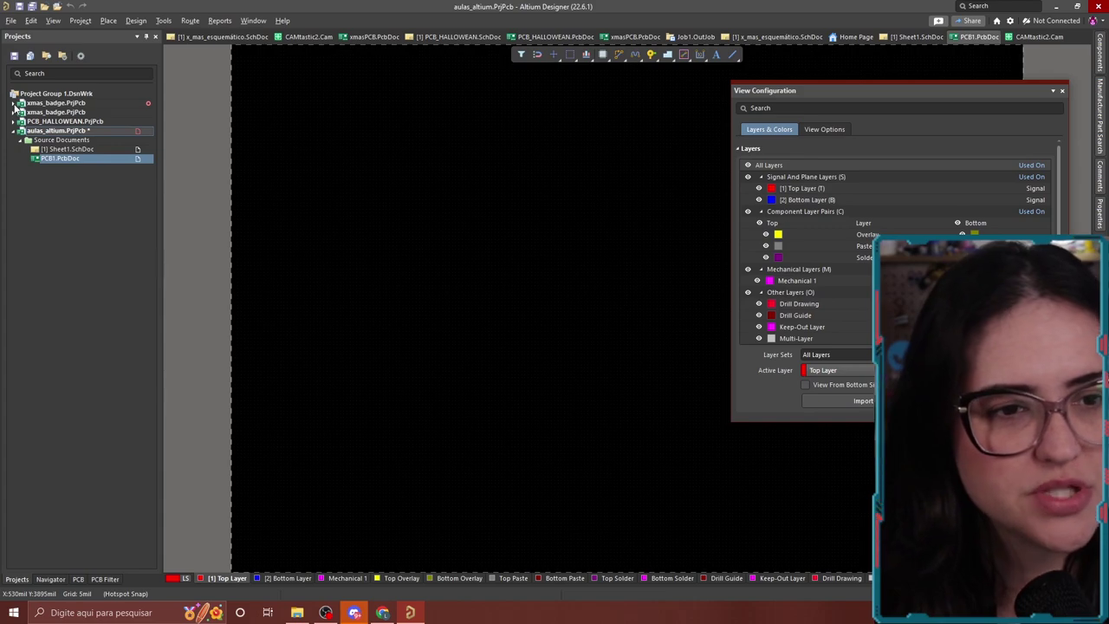
# - Open the x_mas_esquemático schematic from the first xmas_badge project and view its LED circuit
pyautogui.click(15, 103)
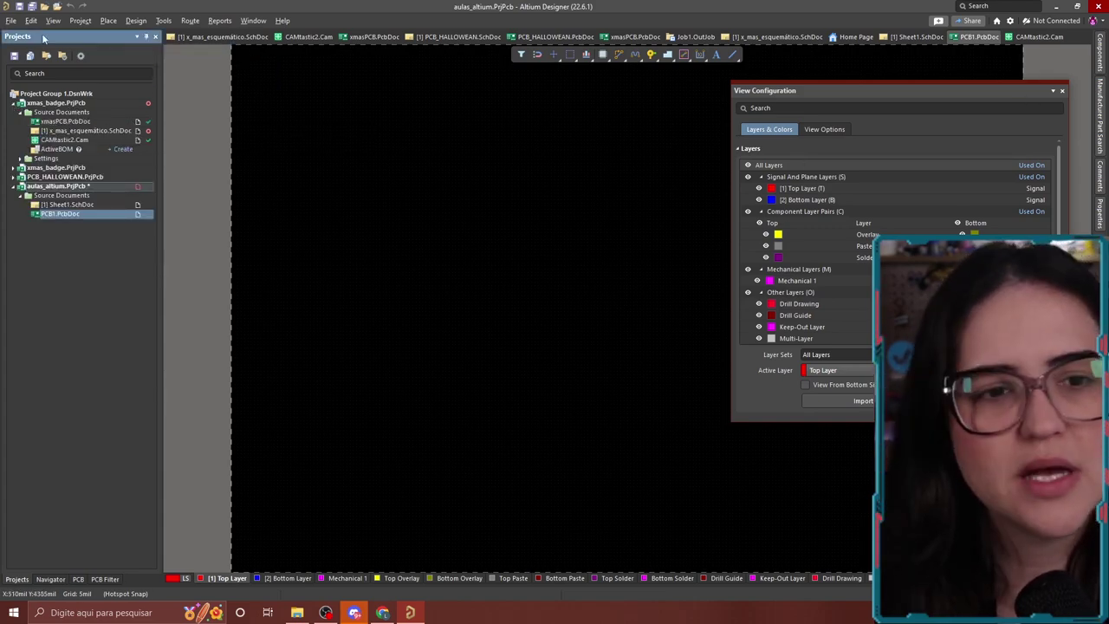
pyautogui.doubleClick(64, 130)
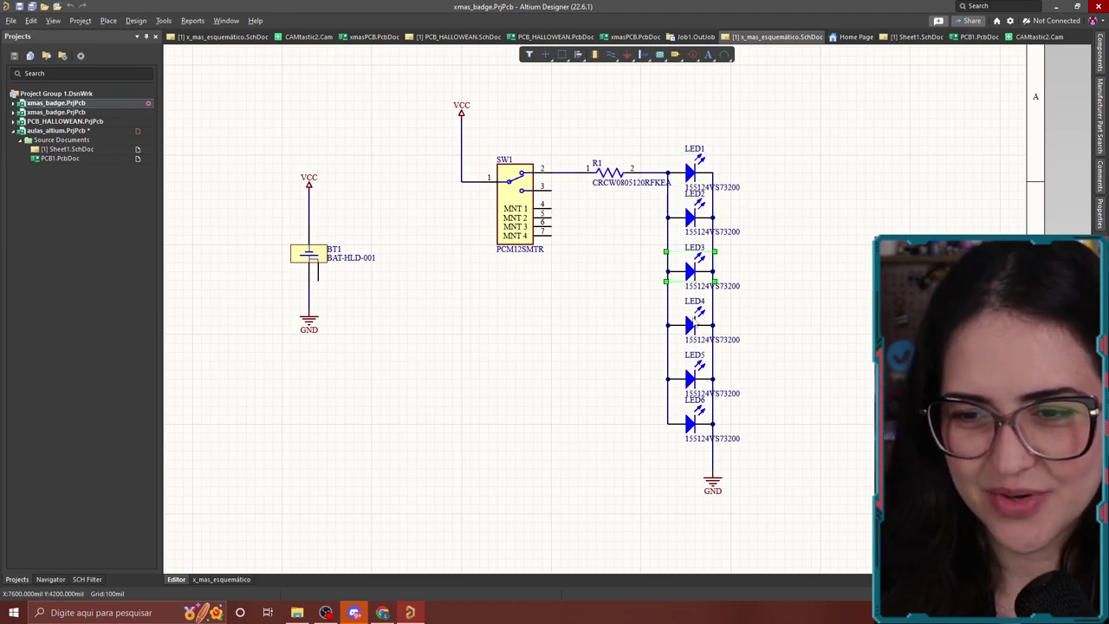
pyautogui.hscroll(3, 806, 331)
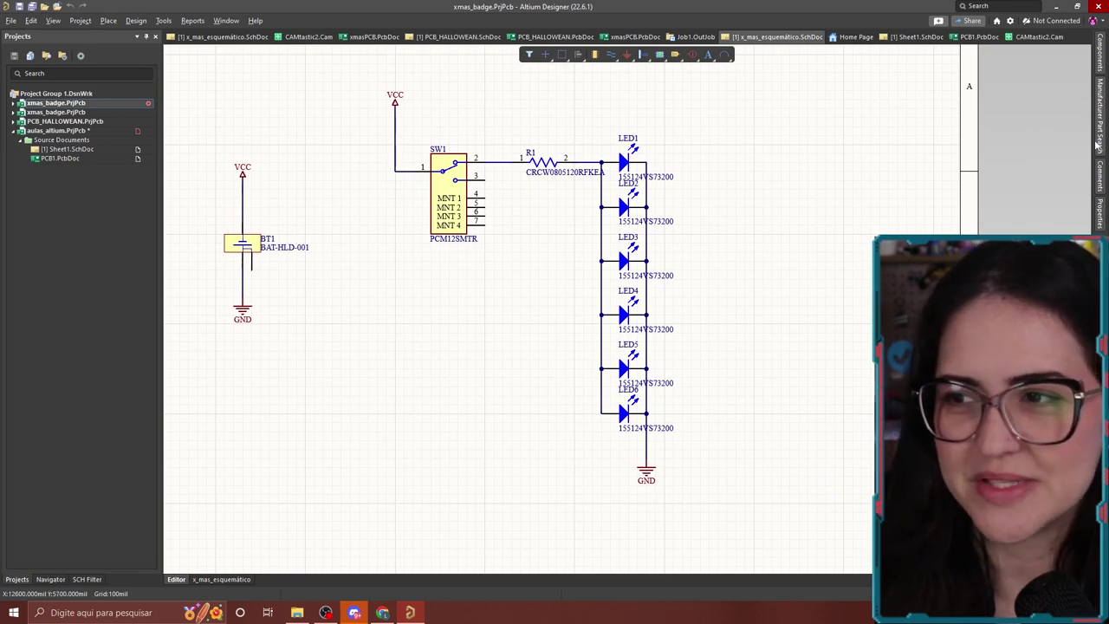
# - Search the manufacturer parts for "led0805" and refine the search to "led 0805"
pyautogui.click(1100, 103)
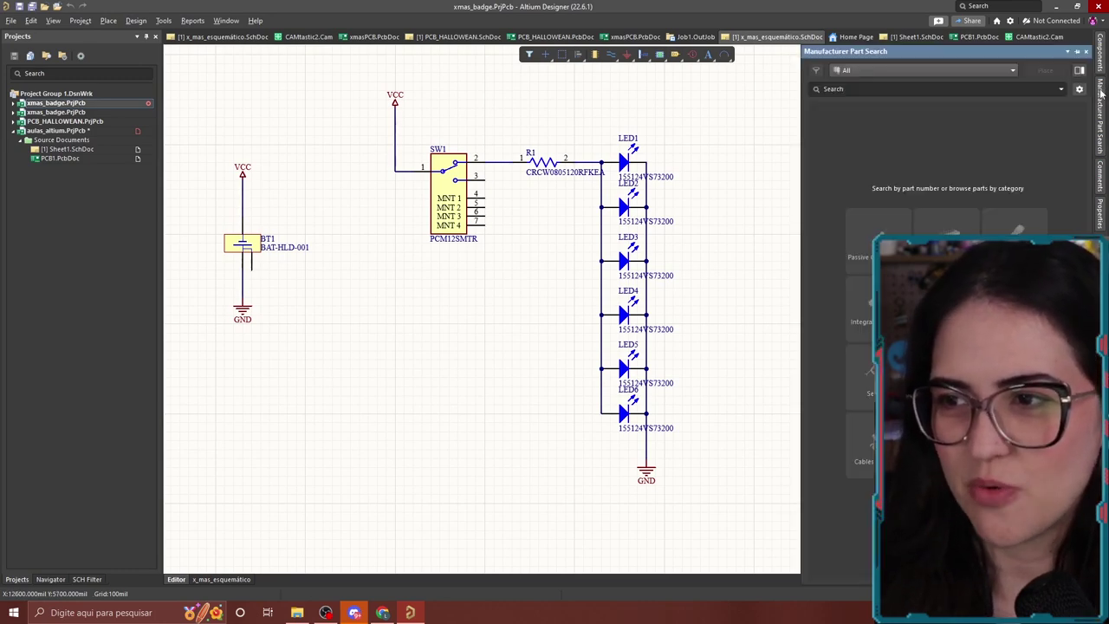
pyautogui.click(876, 89)
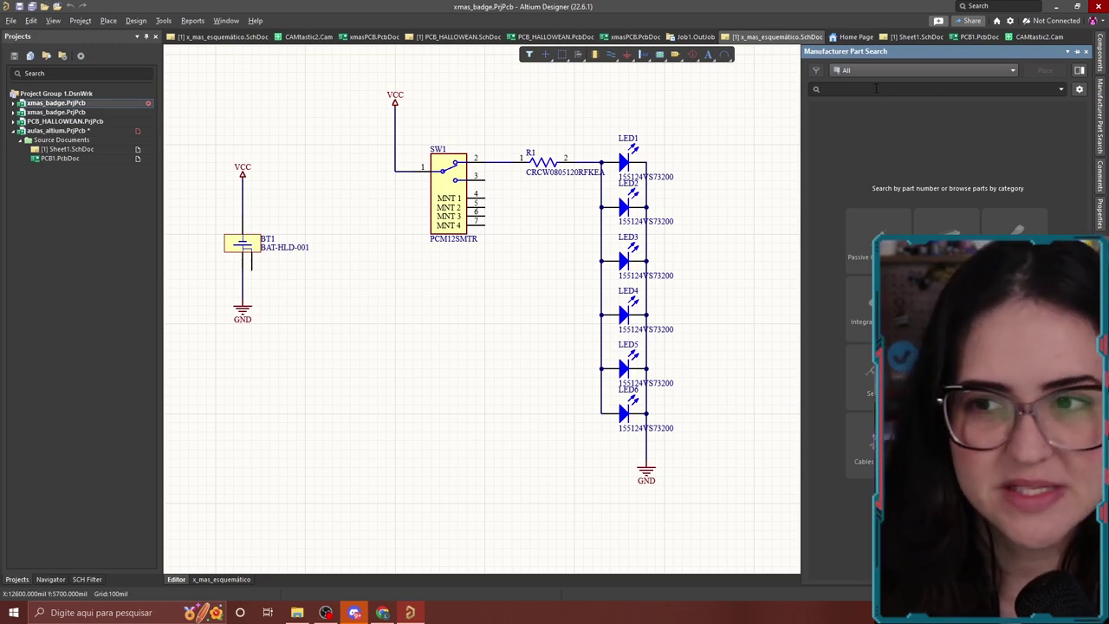
pyautogui.write('led')
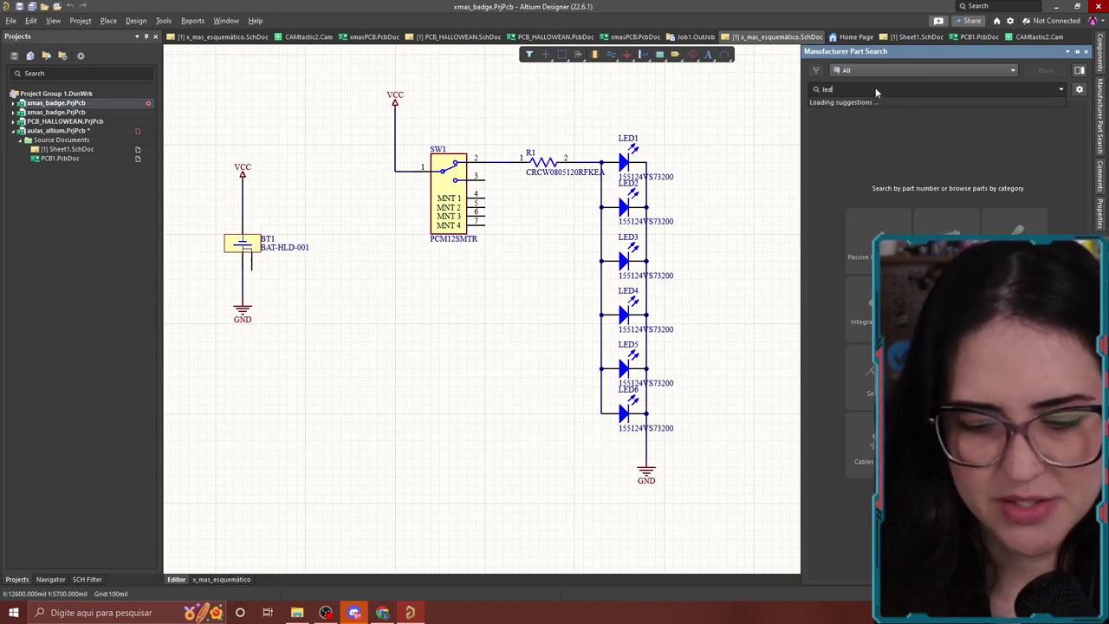
pyautogui.write('0805')
pyautogui.press('Return')
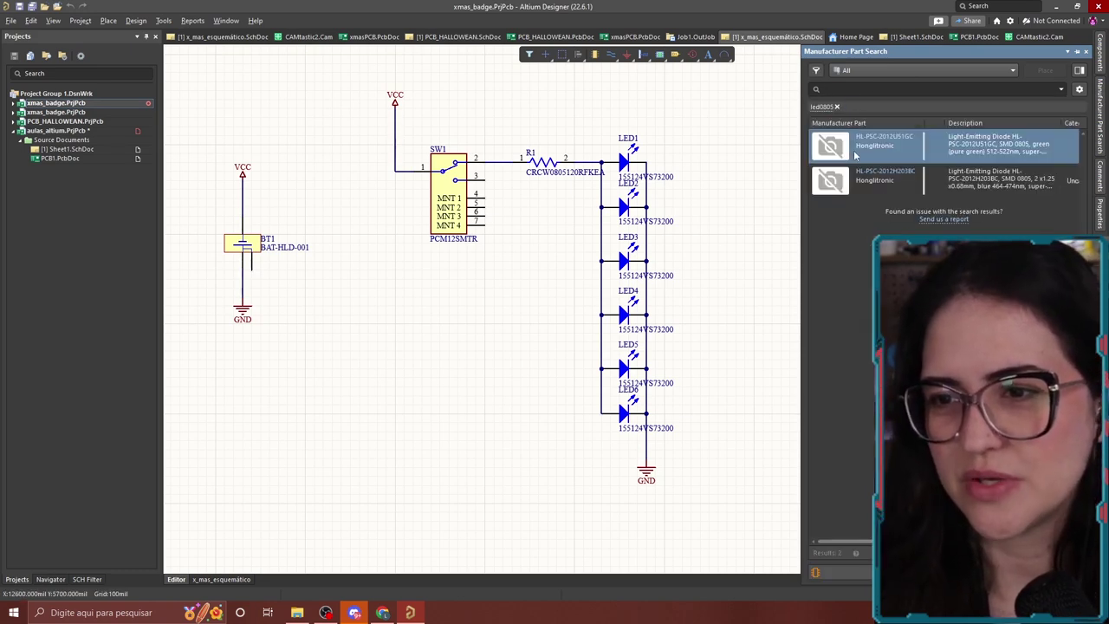
pyautogui.write('led')
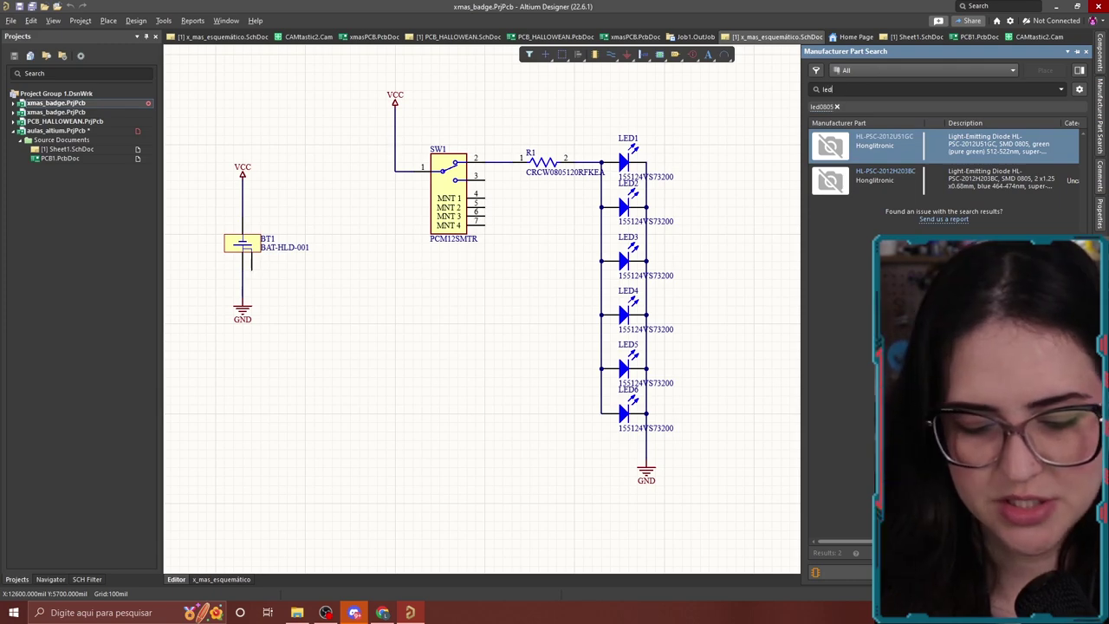
pyautogui.write(' 0805')
pyautogui.press('Return')
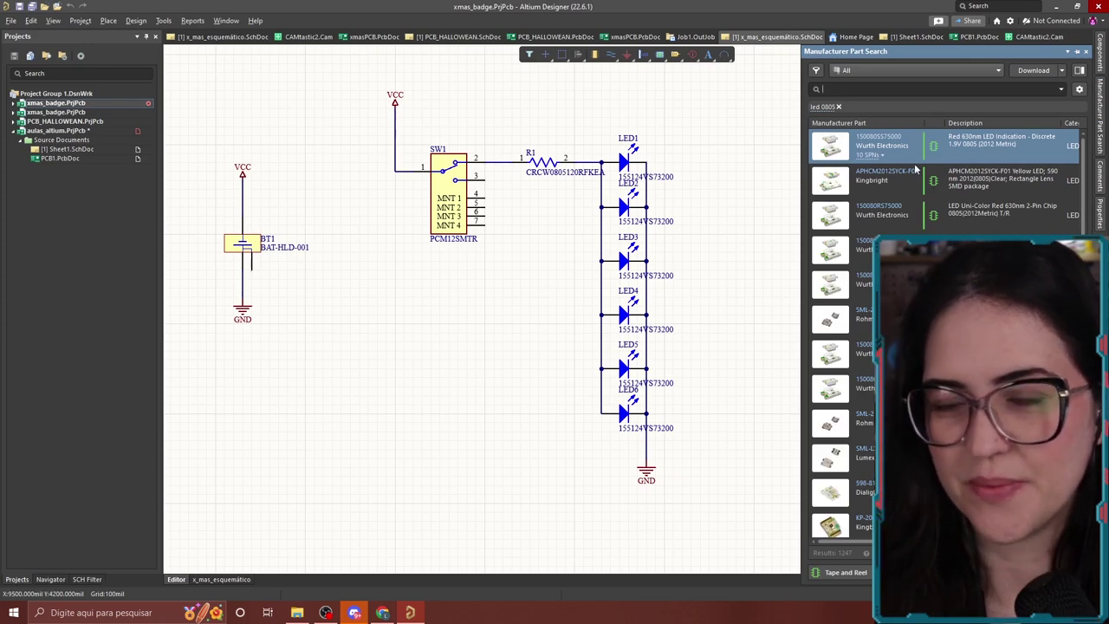
pyautogui.scroll(-1, 878, 201)
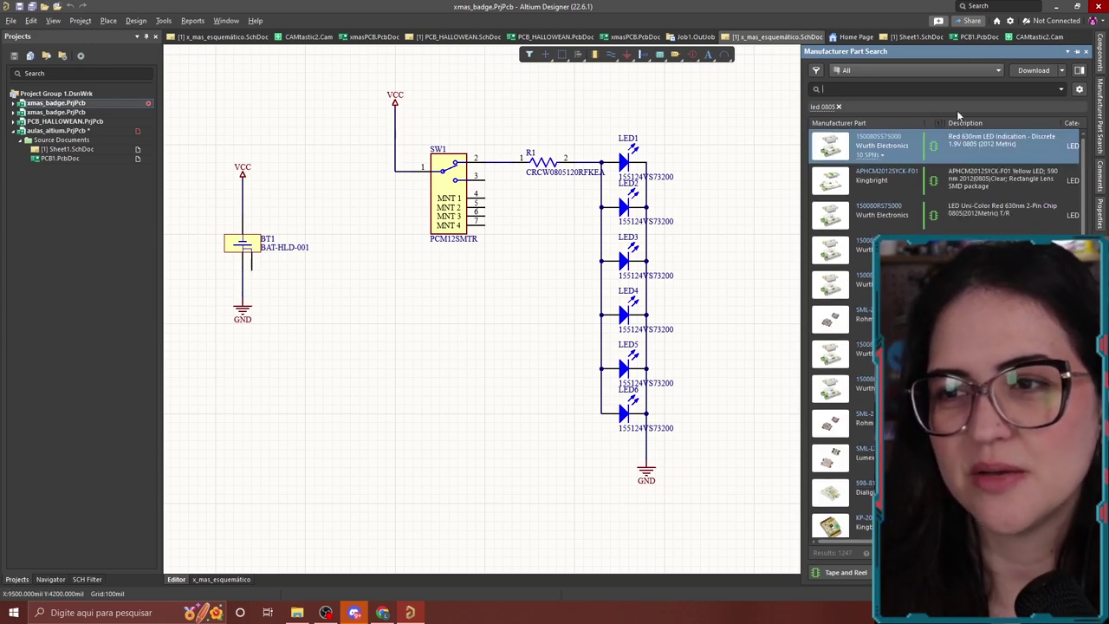
# - Dock the Manufacturer Part Search panel together with the Projects panel and widen it to show the part descriptions
pyautogui.moveTo(955, 53); pyautogui.dragTo(536, 299)
pyautogui.moveTo(161, 174); pyautogui.dragTo(280, 192)
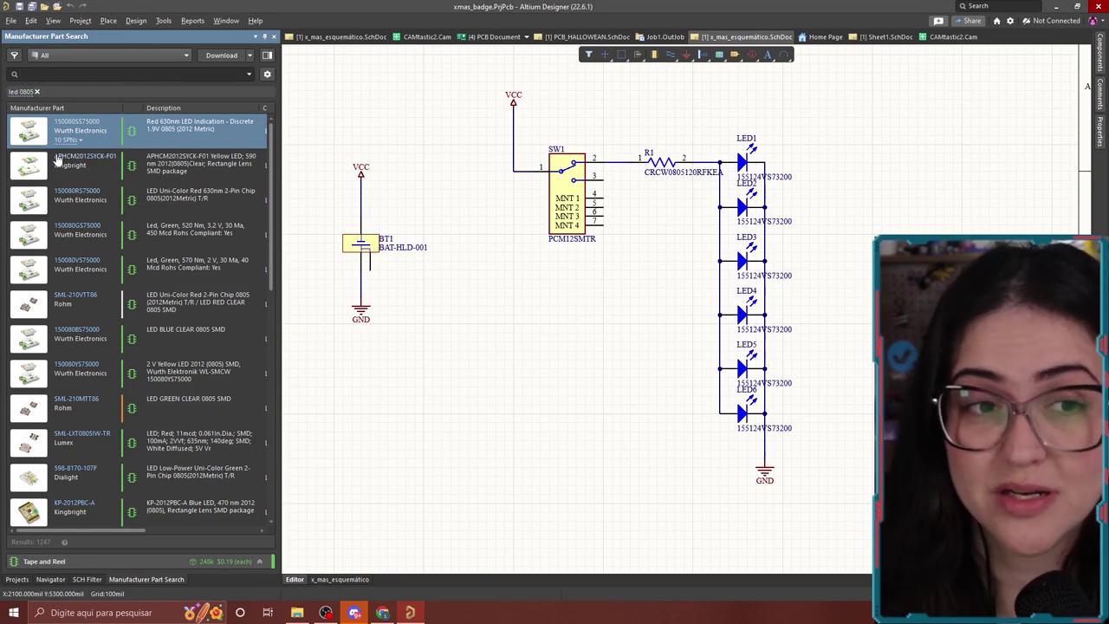
pyautogui.scroll(-5, 60, 168)
pyautogui.scroll(5, 59, 180)
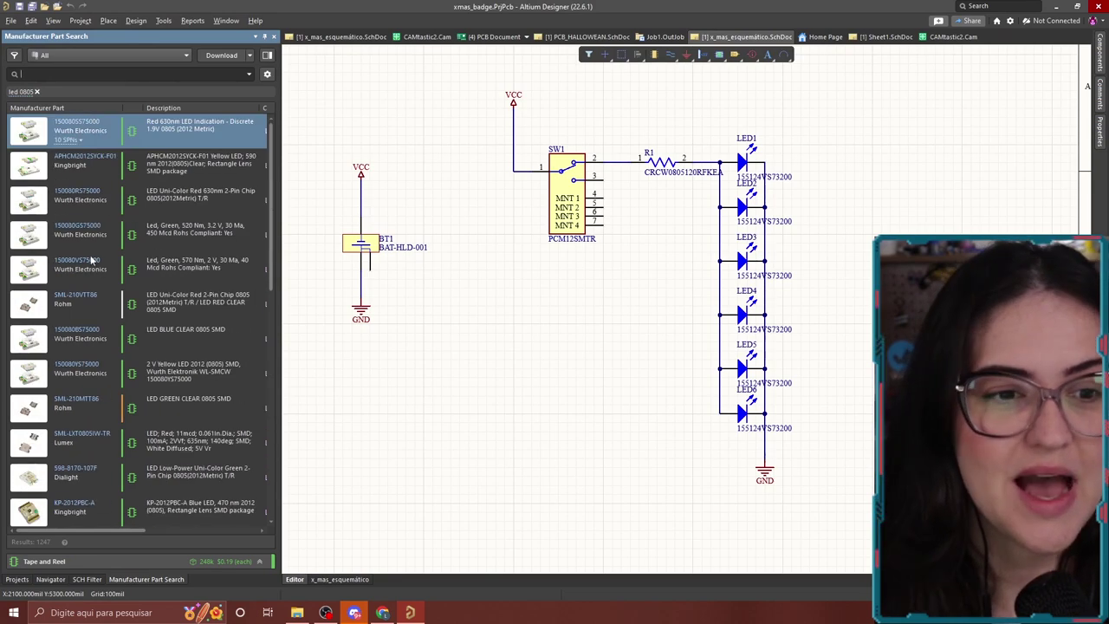
# - Open the Octopart page of the Wurth Electronics LED 150080SS75000 in the browser and examine its specifications
pyautogui.click(81, 122)
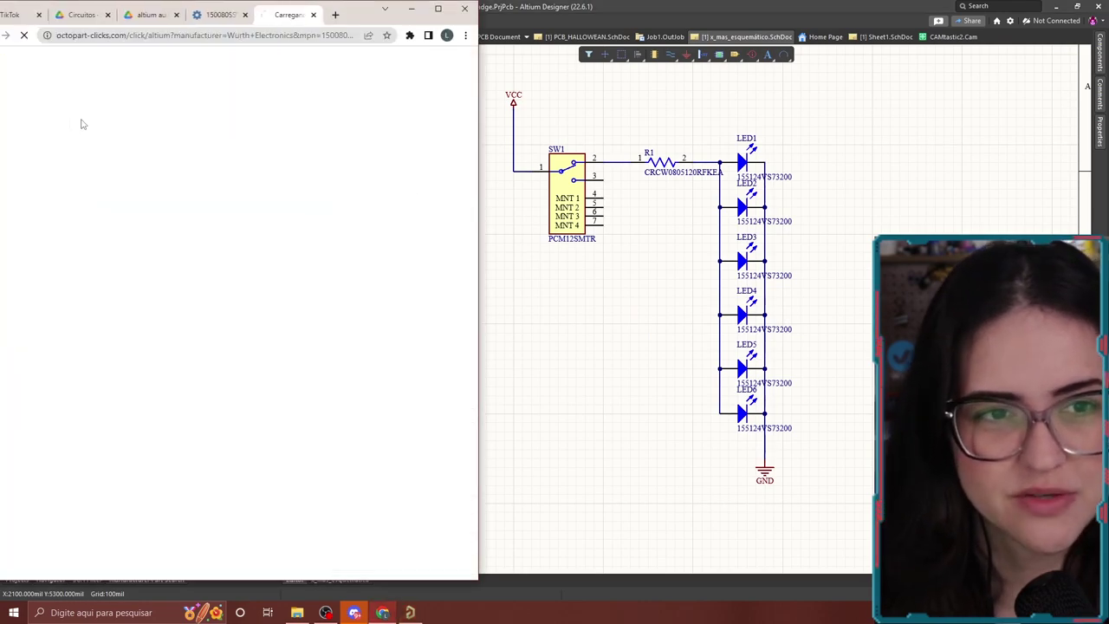
pyautogui.click(438, 10)
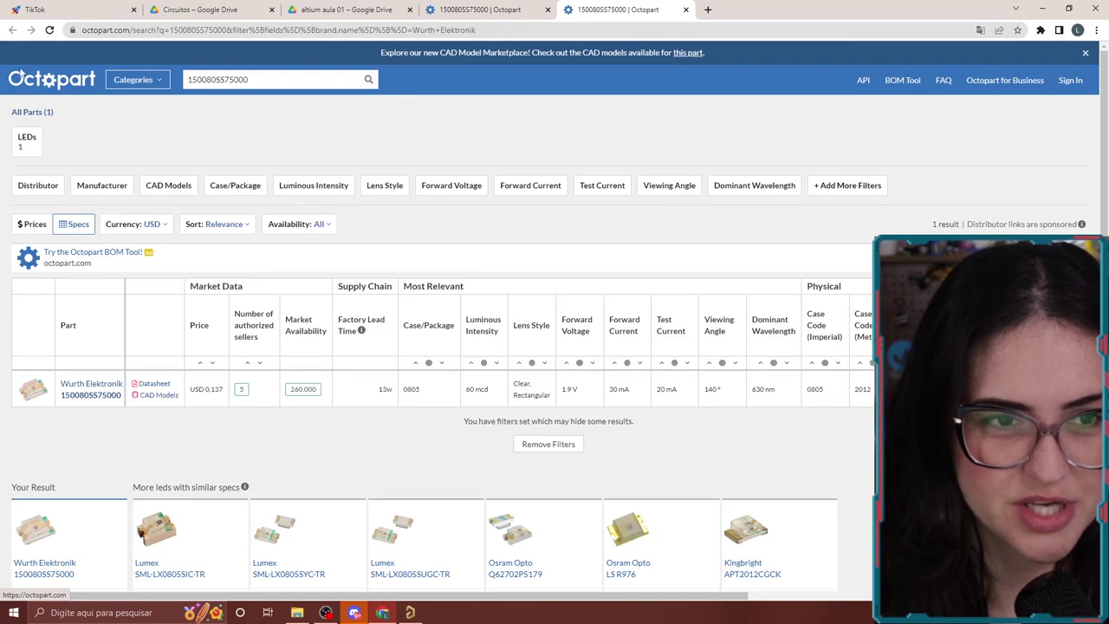
pyautogui.scroll(-1, 406, 329)
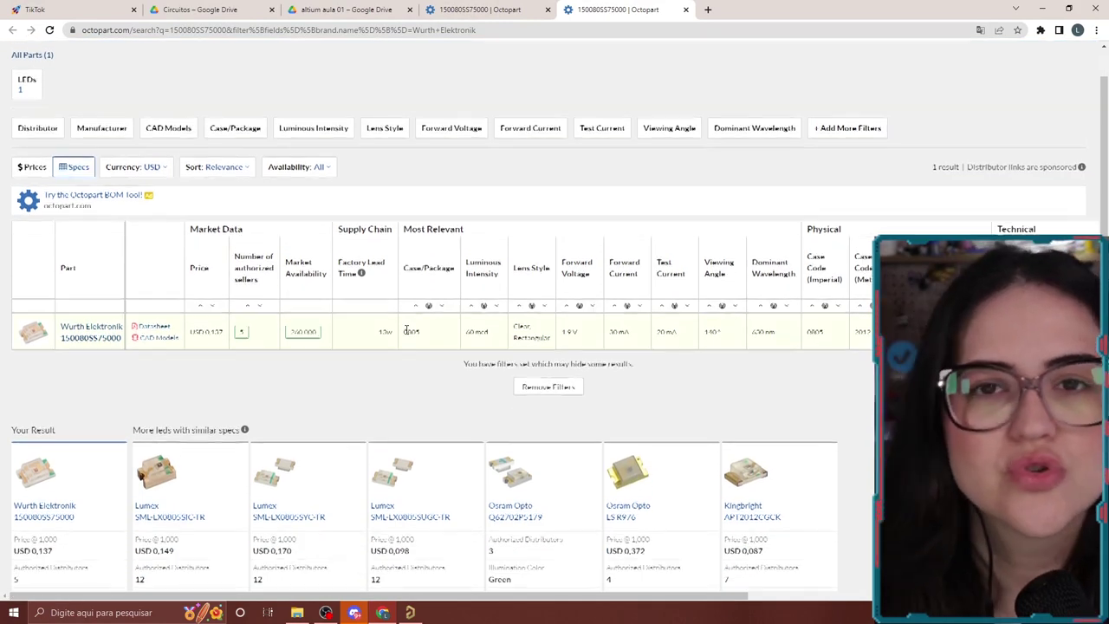
pyautogui.scroll(1, 406, 329)
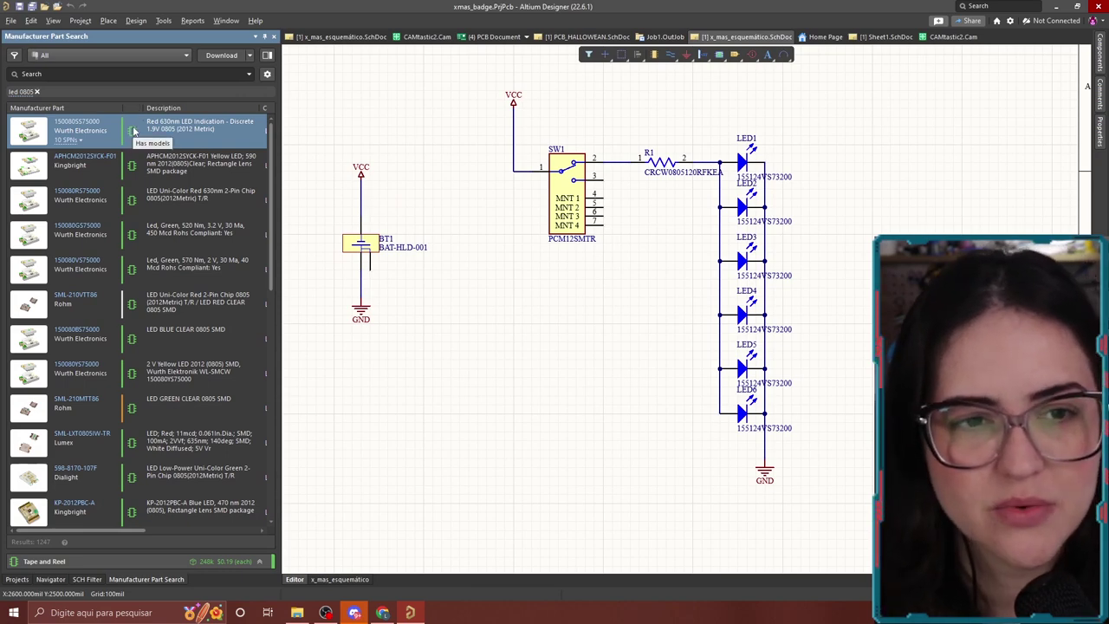
# - Browse the "led 0805" search results to examine the available LED manufacturers, colours and package descriptions
pyautogui.scroll(-10, 134, 130)
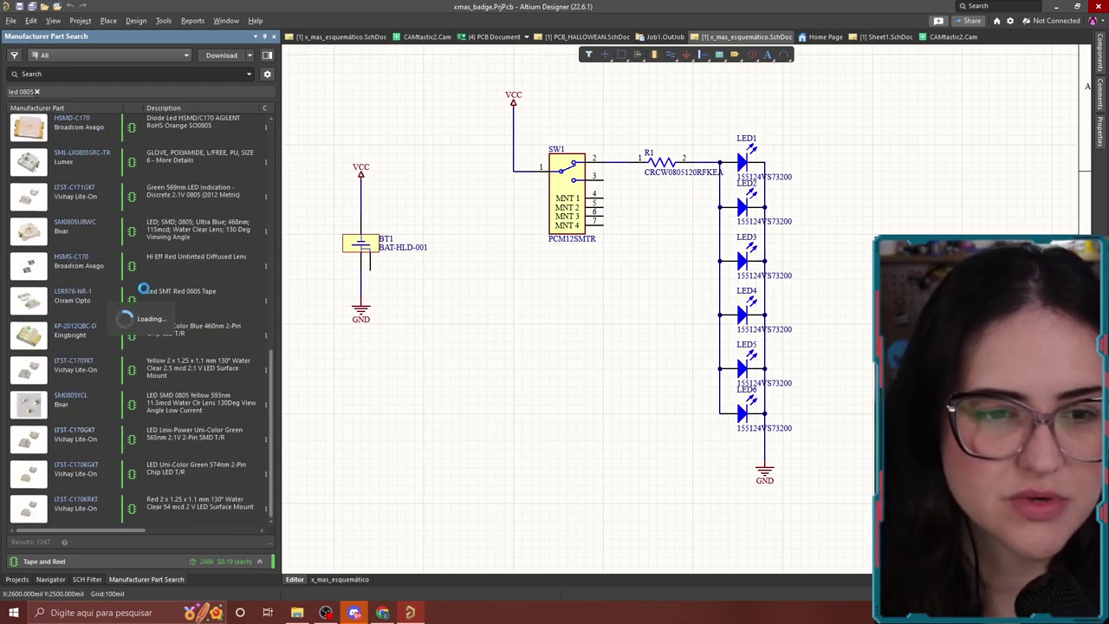
pyautogui.scroll(-5, 144, 290)
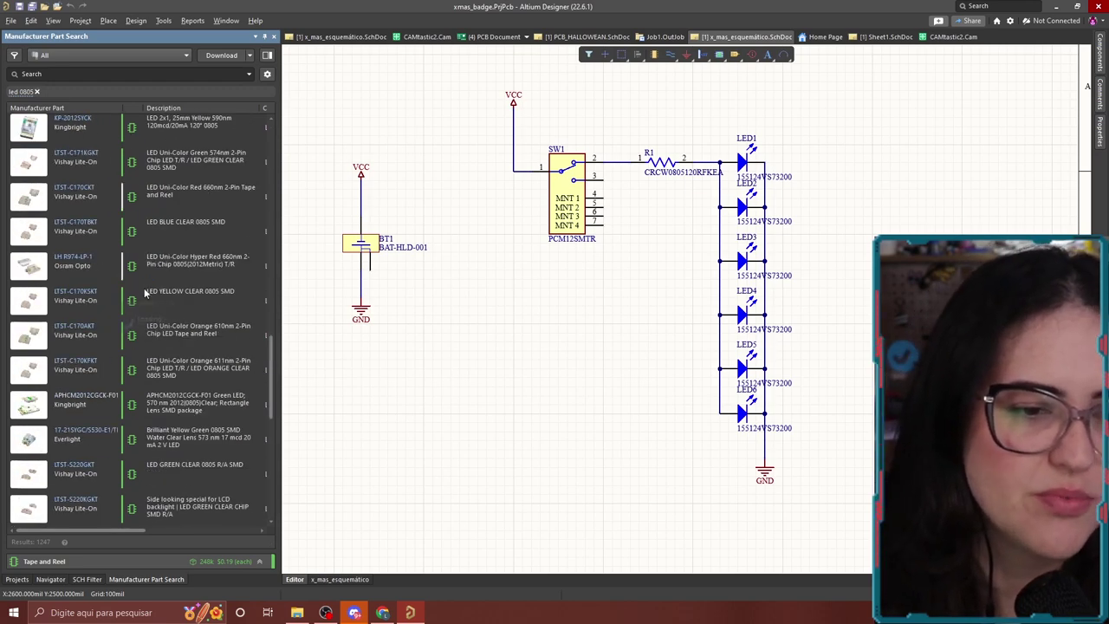
pyautogui.scroll(-5, 144, 290)
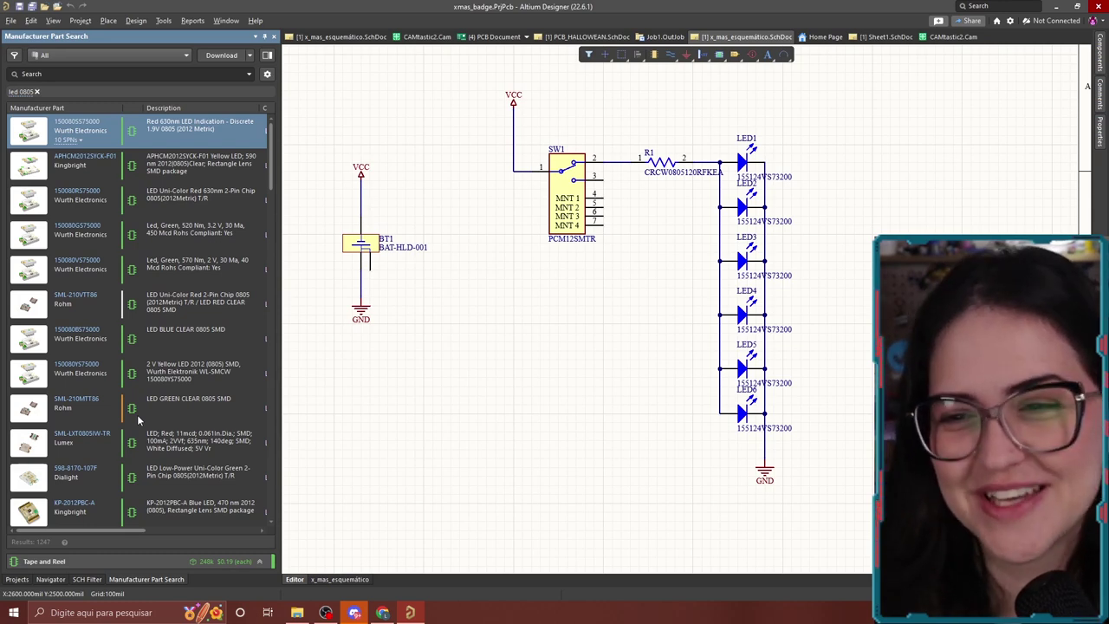
pyautogui.scroll(-7, 142, 322)
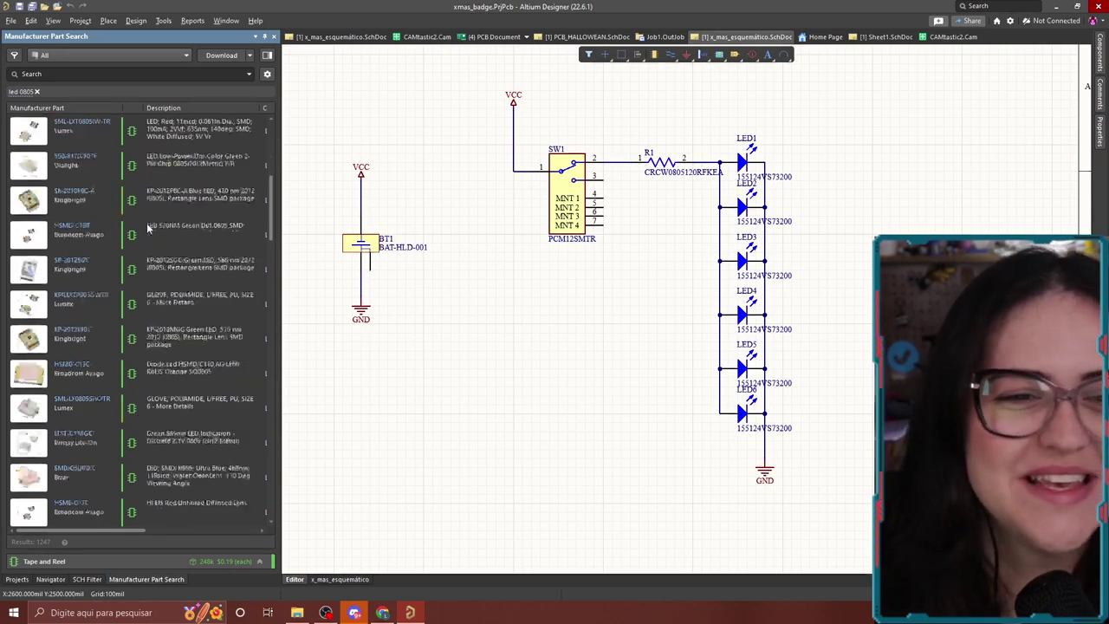
pyautogui.scroll(-8, 140, 327)
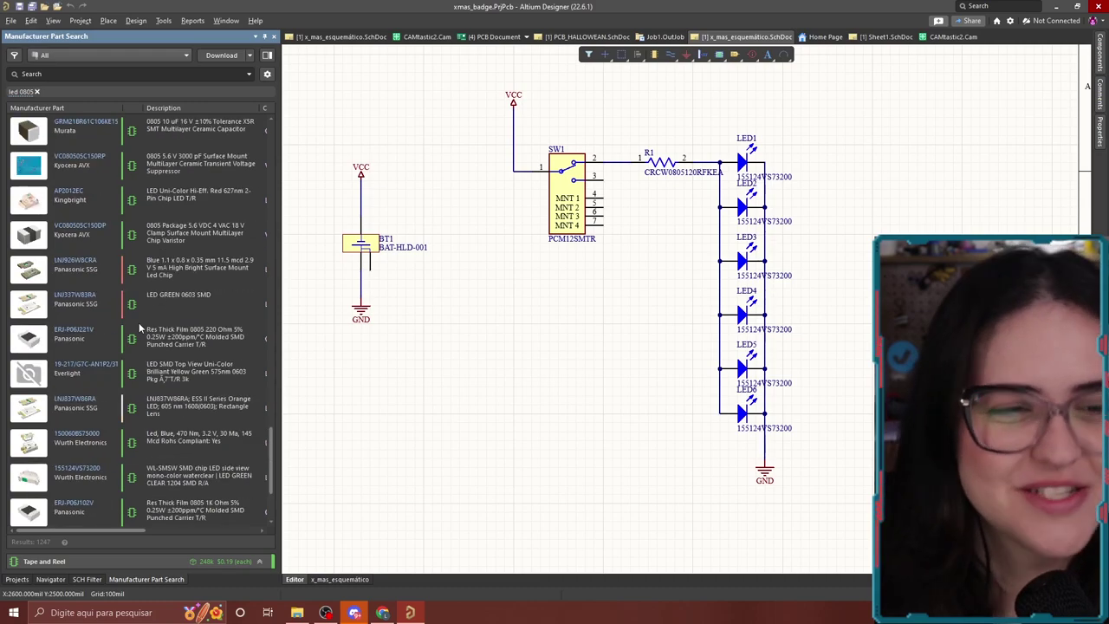
pyautogui.scroll(15, 138, 327)
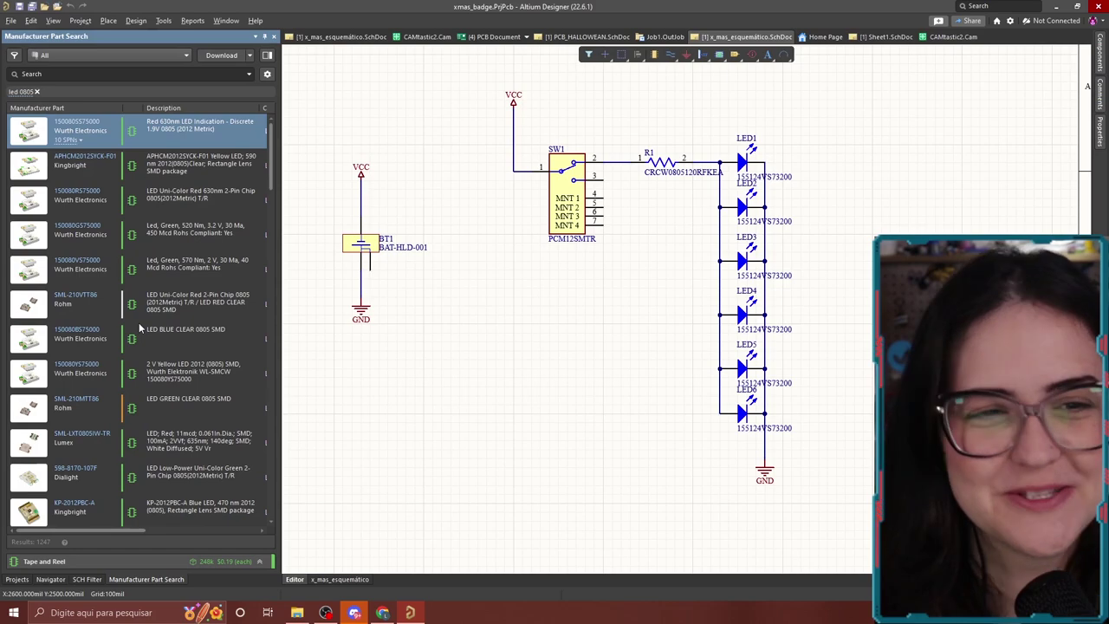
pyautogui.scroll(1, 294, 130)
# - Open the xmasPCB layout of the xmas_badge project with its View Configuration and view the whole badge
pyautogui.moveTo(219, 37); pyautogui.dragTo(996, 63)
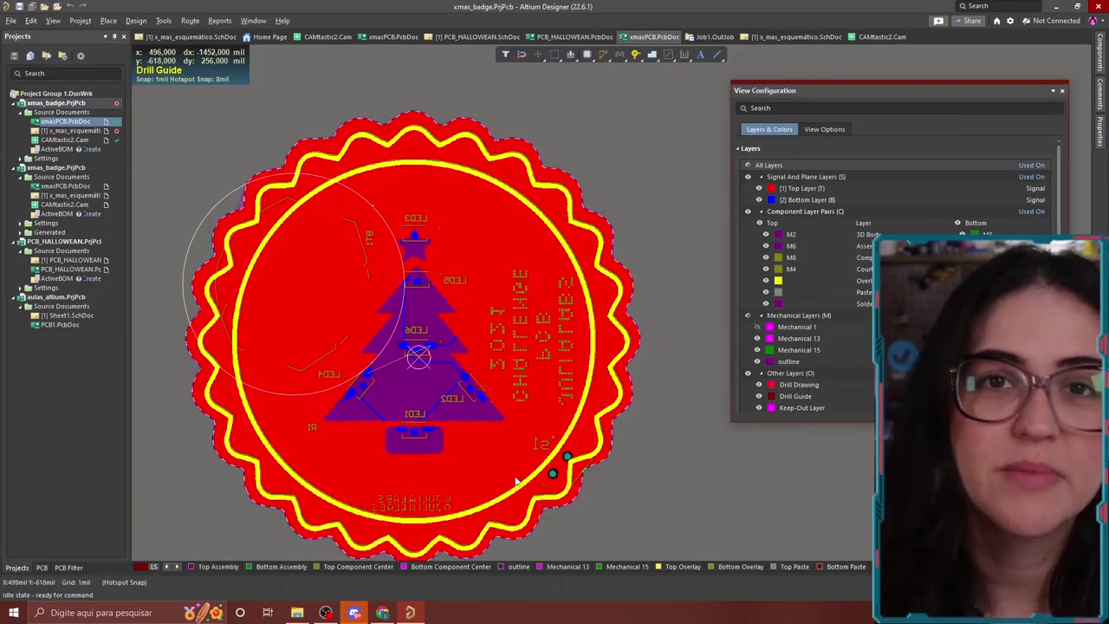
pyautogui.moveTo(519, 476); pyautogui.dragTo(557, 437, button='right')
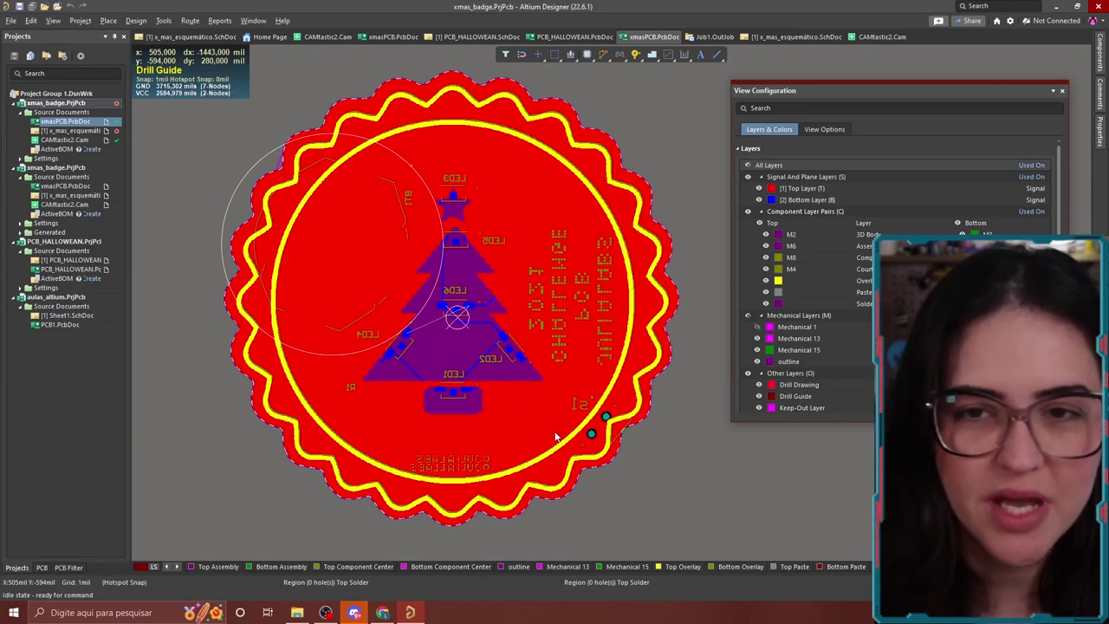
pyautogui.moveTo(557, 436); pyautogui.dragTo(538, 345, button='right')
pyautogui.scroll(2, 465, 286)
pyautogui.scroll(1, 476, 288)
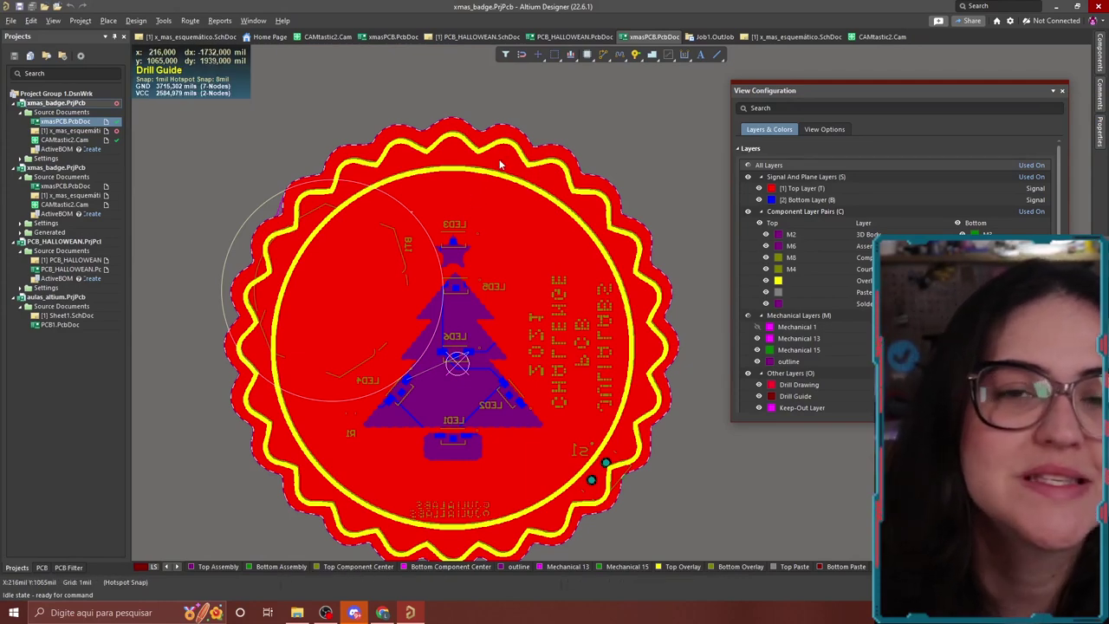
# - Hide the Top Layer and the Bottom Layer of the badge PCB
pyautogui.click(759, 188)
pyautogui.click(760, 187)
pyautogui.click(760, 188)
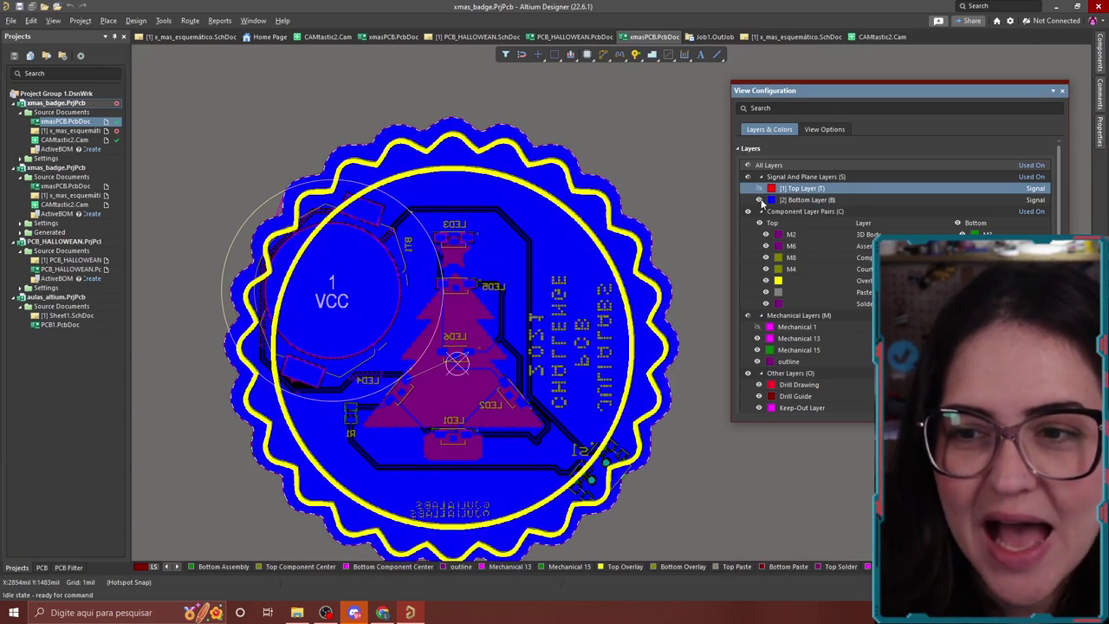
pyautogui.click(761, 200)
# - Hide the top component layers M2, M6, M8 and M4 together with the overlay
pyautogui.click(764, 234)
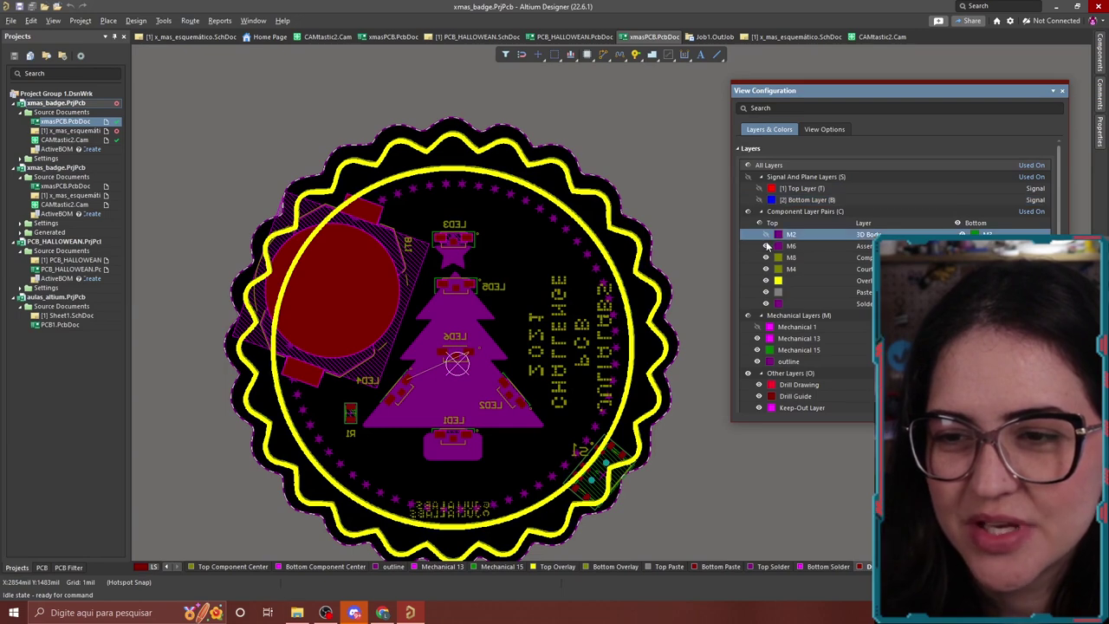
pyautogui.click(765, 246)
pyautogui.click(766, 257)
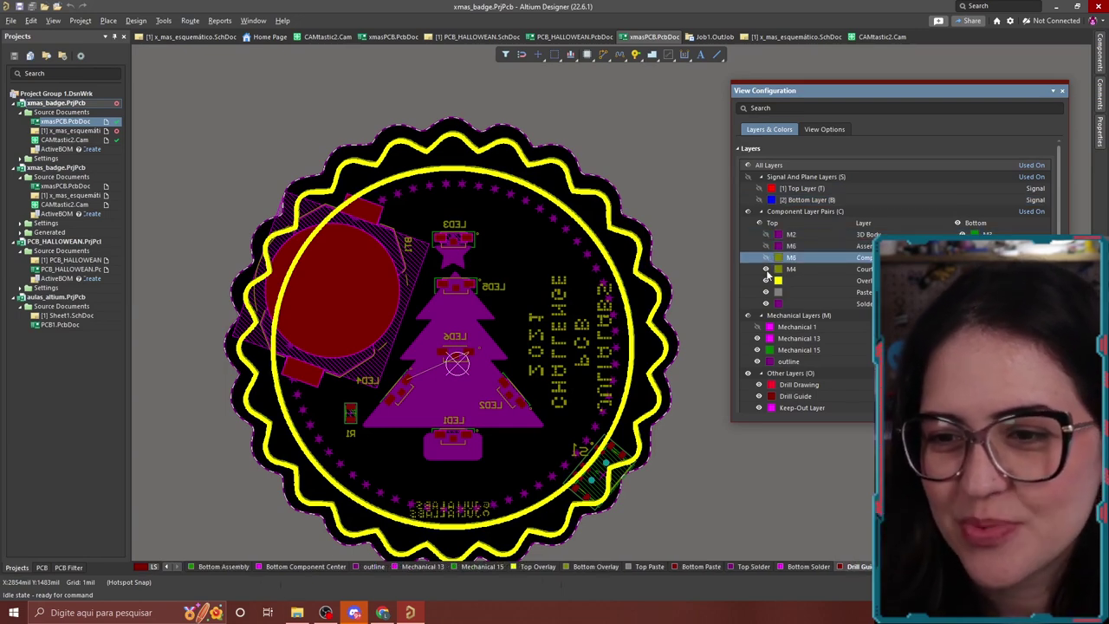
pyautogui.click(766, 269)
pyautogui.click(765, 280)
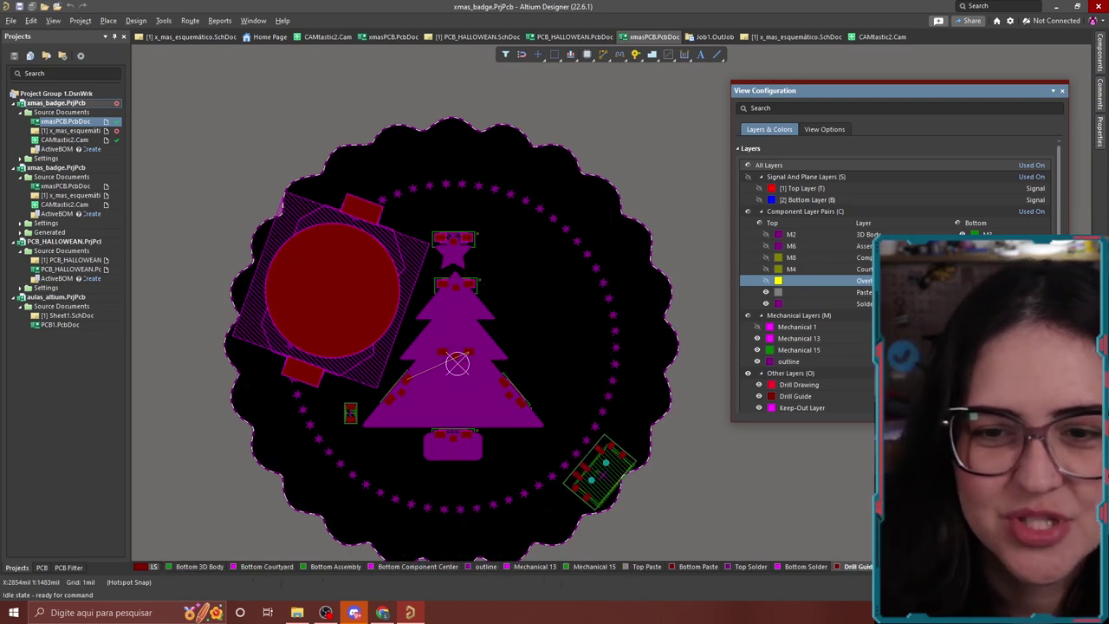
pyautogui.click(791, 268)
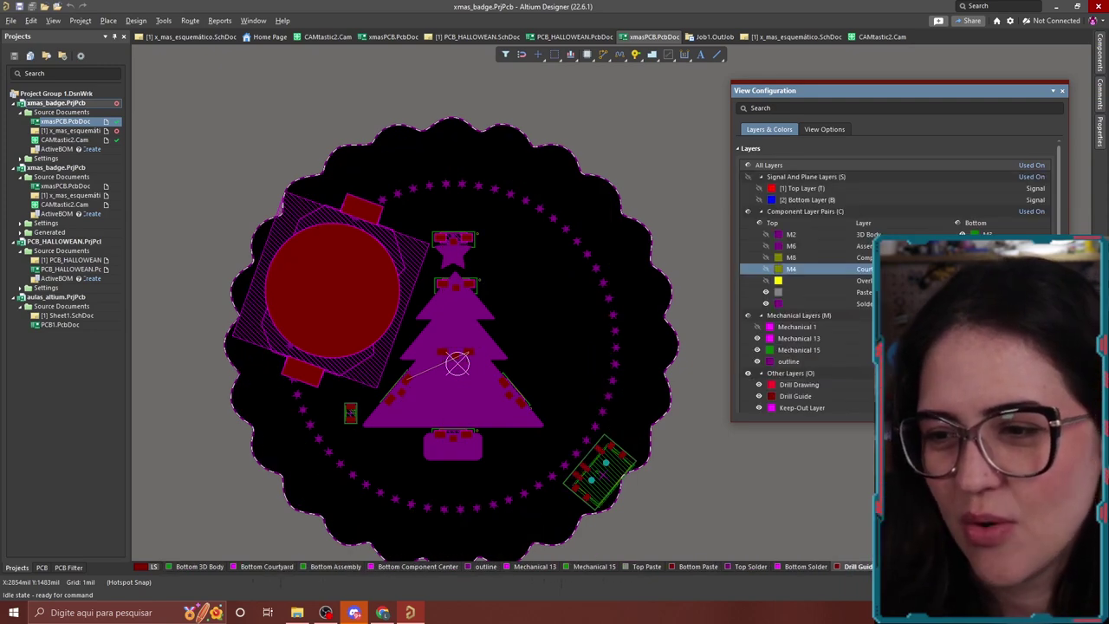
# - Show the component layers M2, M6, M8, M4 and the overlay again
pyautogui.click(766, 280)
pyautogui.click(767, 235)
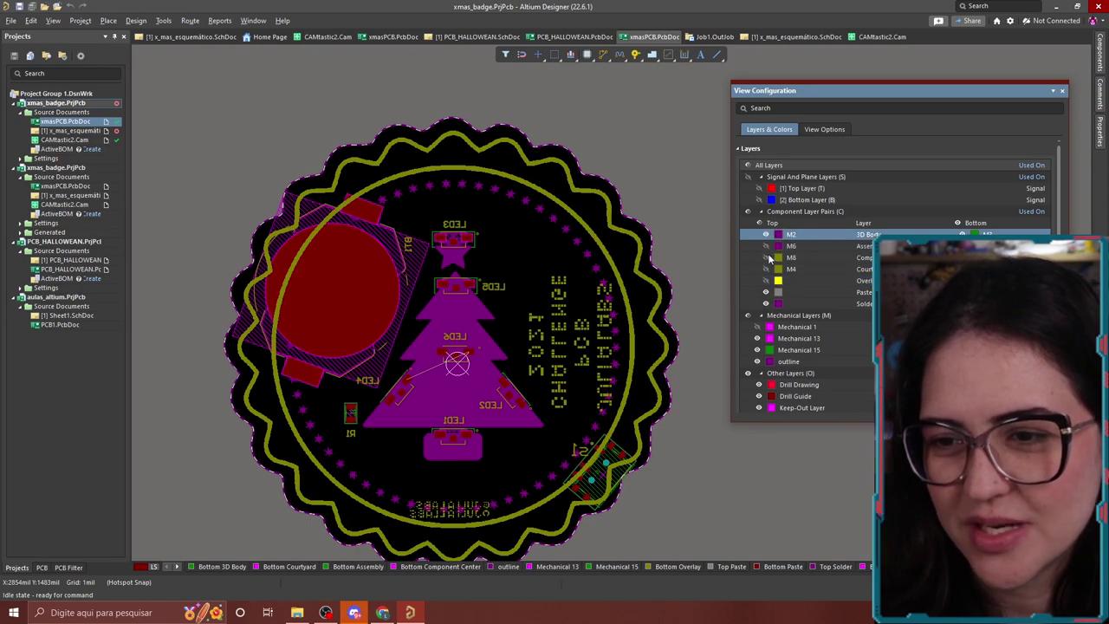
pyautogui.click(767, 257)
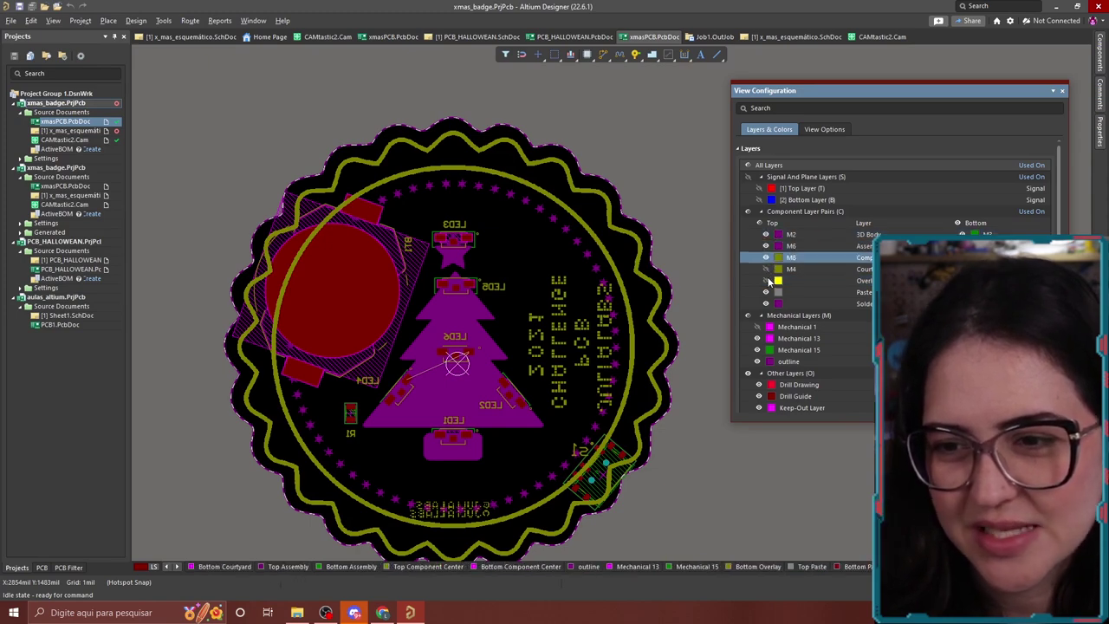
pyautogui.click(768, 280)
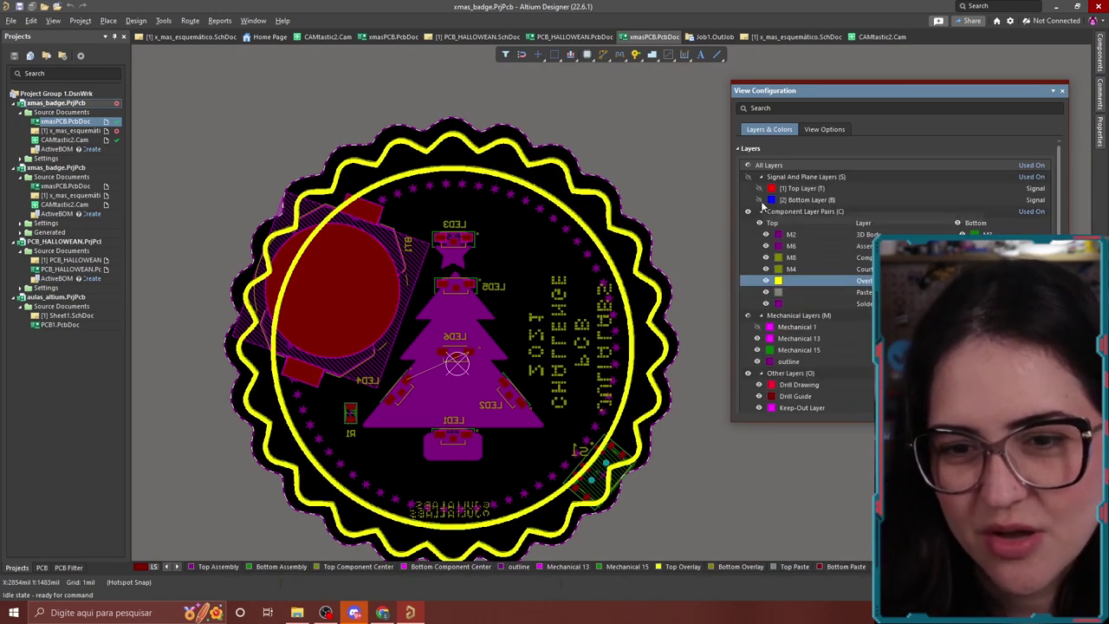
# - Show the Bottom Layer again and examine its traces around the tree's LEDs
pyautogui.click(759, 200)
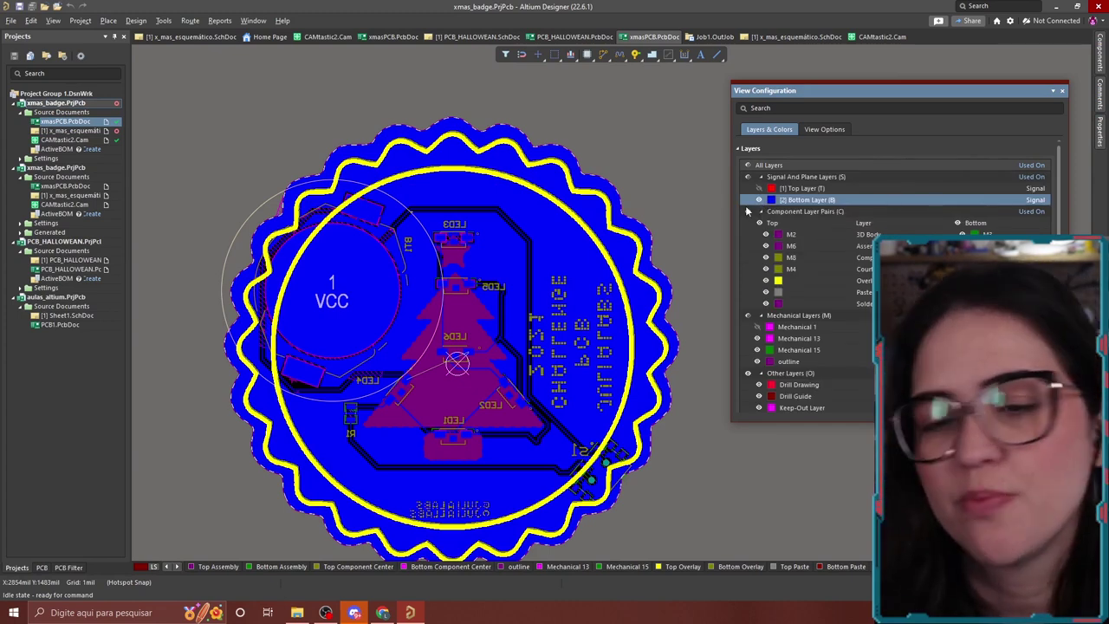
pyautogui.keyDown('ctrl'); pyautogui.scroll(6, 484, 411); pyautogui.keyUp('ctrl')
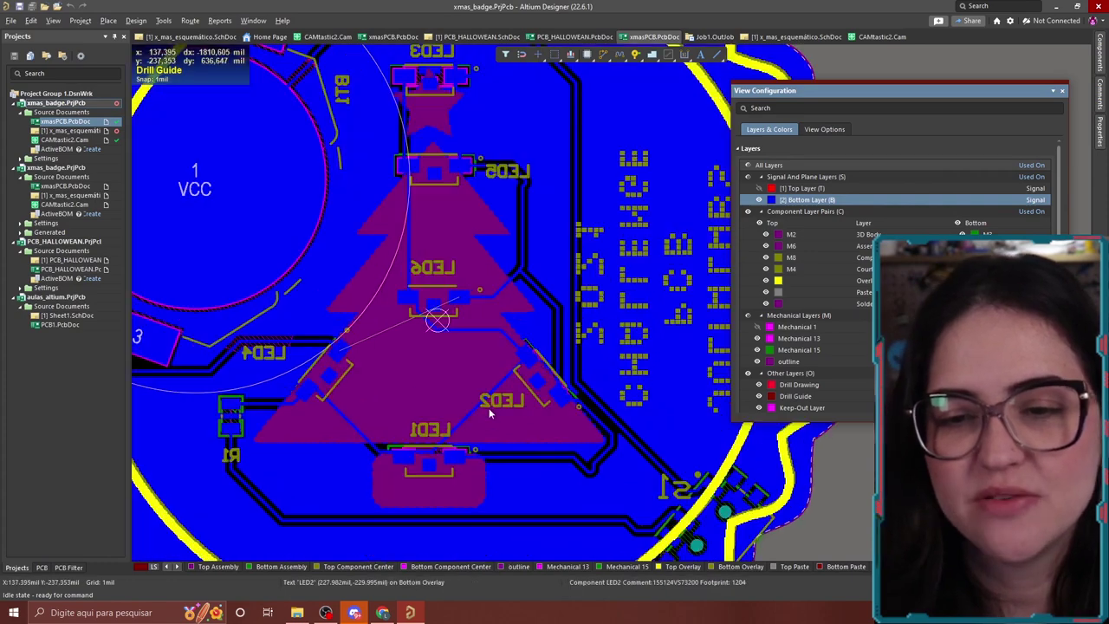
pyautogui.moveTo(608, 321); pyautogui.dragTo(635, 354, button='right')
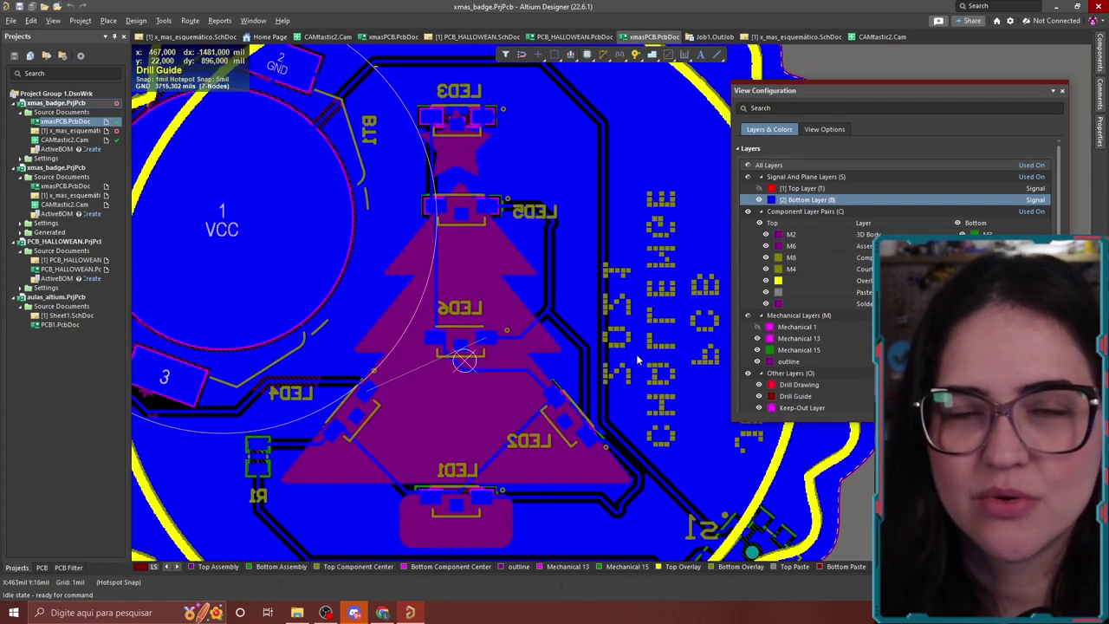
pyautogui.keyDown('ctrl'); pyautogui.scroll(-2, 636, 353); pyautogui.keyUp('ctrl')
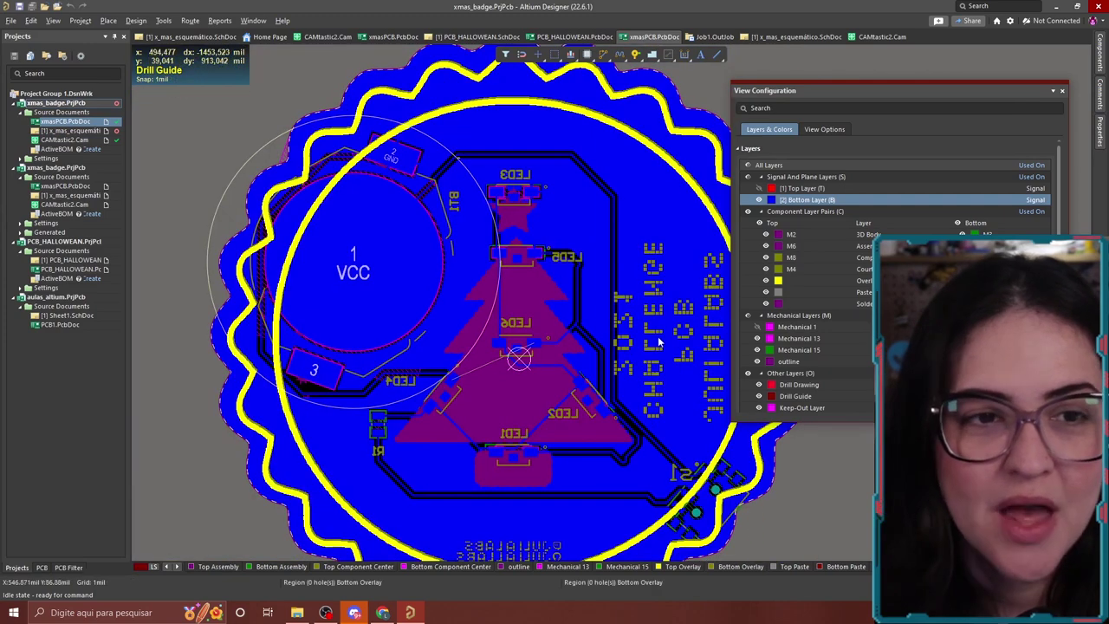
# - Switch the badge PCB to the 3D view and look at its whole front face
pyautogui.click(54, 20)
pyautogui.click(87, 63)
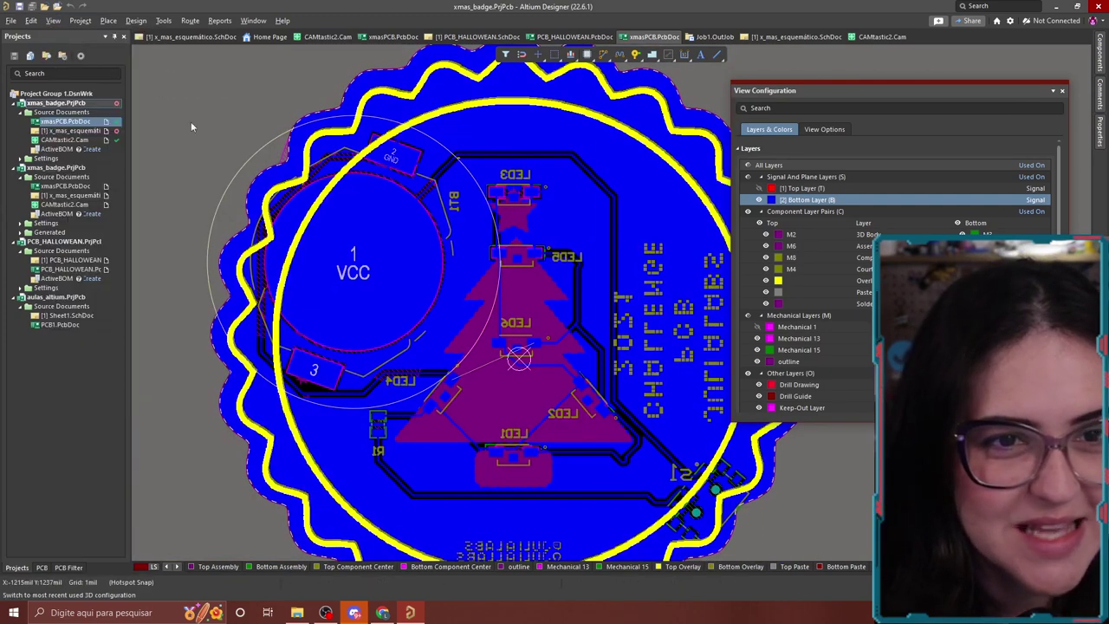
pyautogui.keyDown('ctrl'); pyautogui.scroll(-3, 667, 329); pyautogui.keyUp('ctrl')
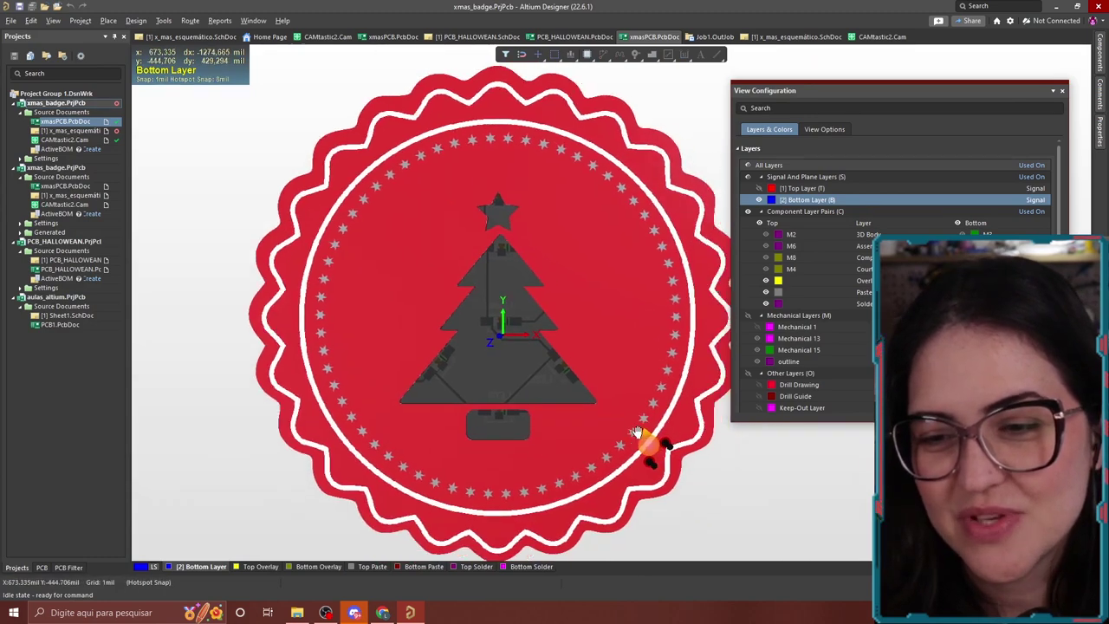
pyautogui.keyDown('ctrl'); pyautogui.scroll(-2, 585, 423); pyautogui.keyUp('ctrl')
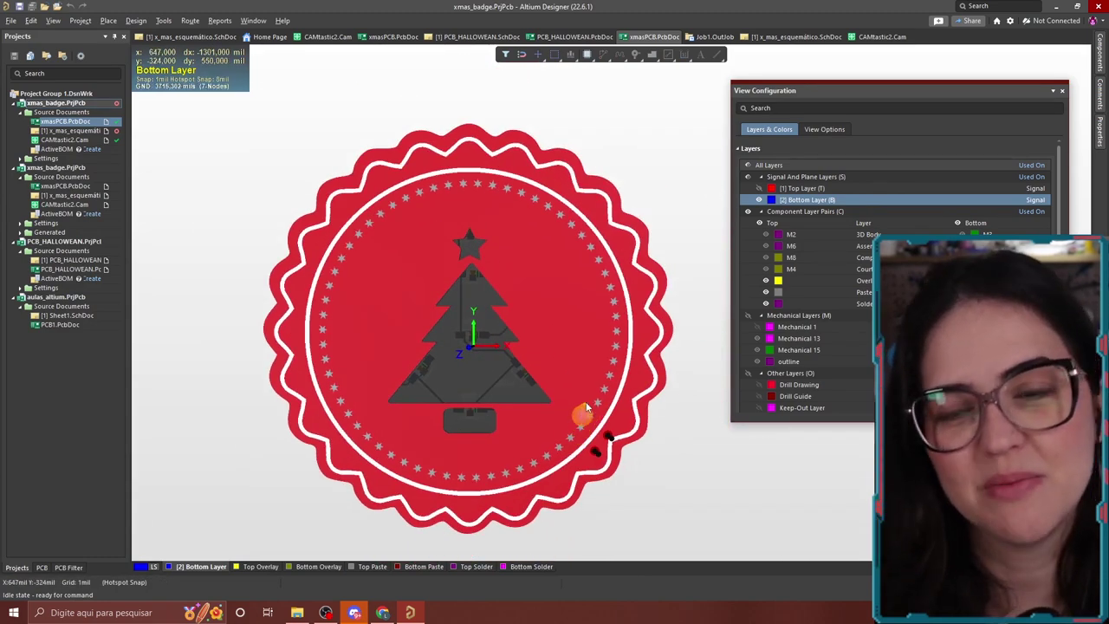
# - Flip the 3D board to inspect the component side, and flip it back to the tree's front face
pyautogui.hotkey('ctrl', 'f')
pyautogui.moveTo(575, 444); pyautogui.dragTo(313, 375, button='right')
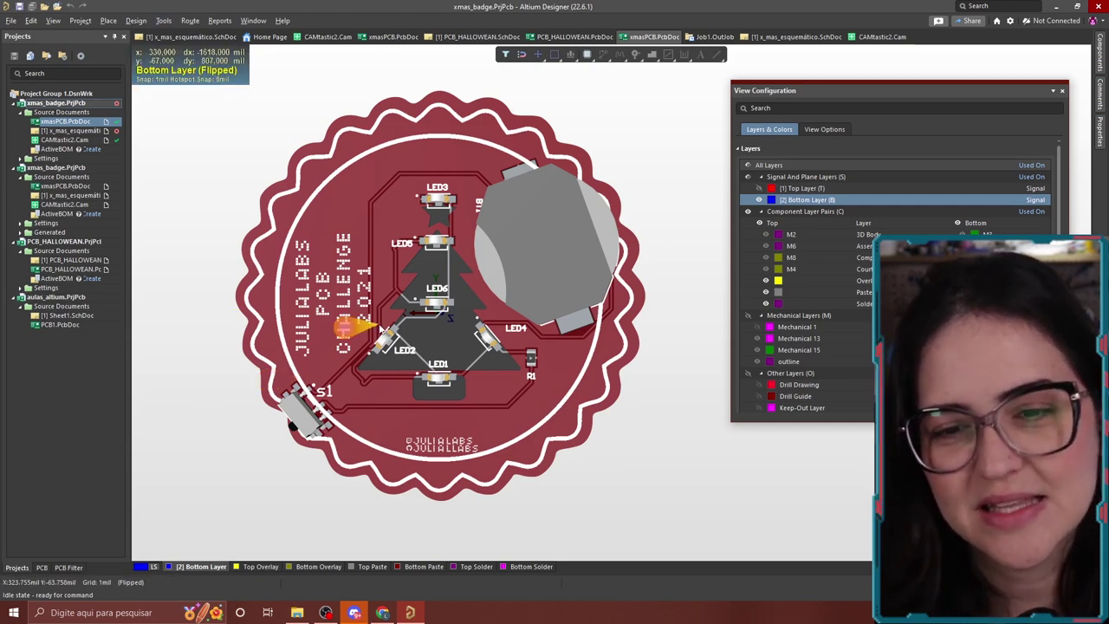
pyautogui.keyDown('ctrl'); pyautogui.scroll(1, 378, 328); pyautogui.keyUp('ctrl')
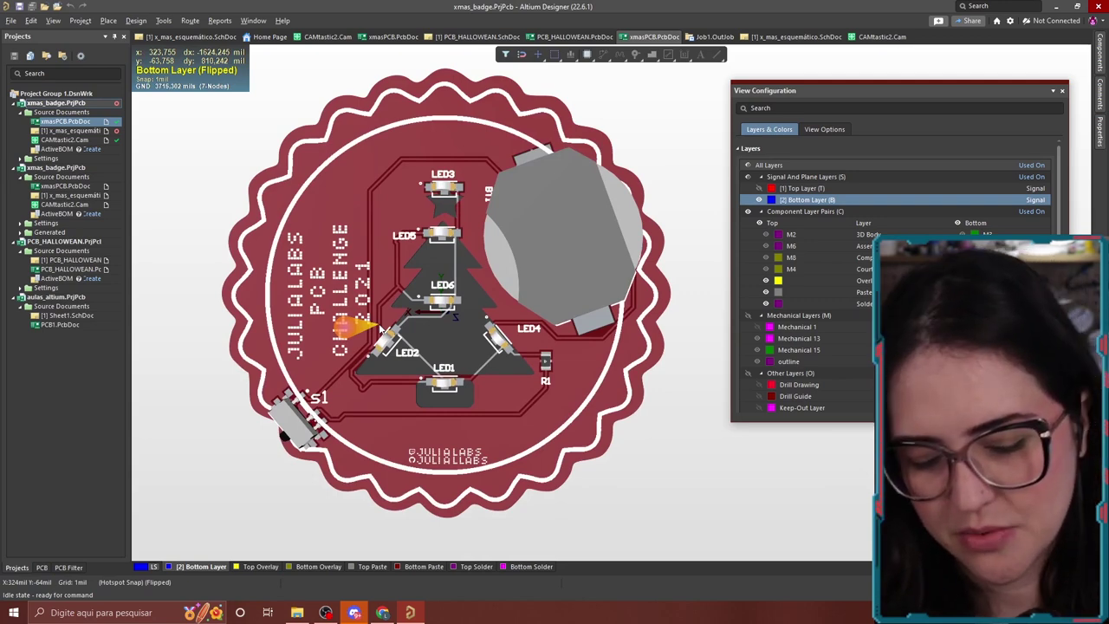
pyautogui.hotkey('ctrl', 'f')
pyautogui.moveTo(398, 381); pyautogui.dragTo(537, 406, button='right')
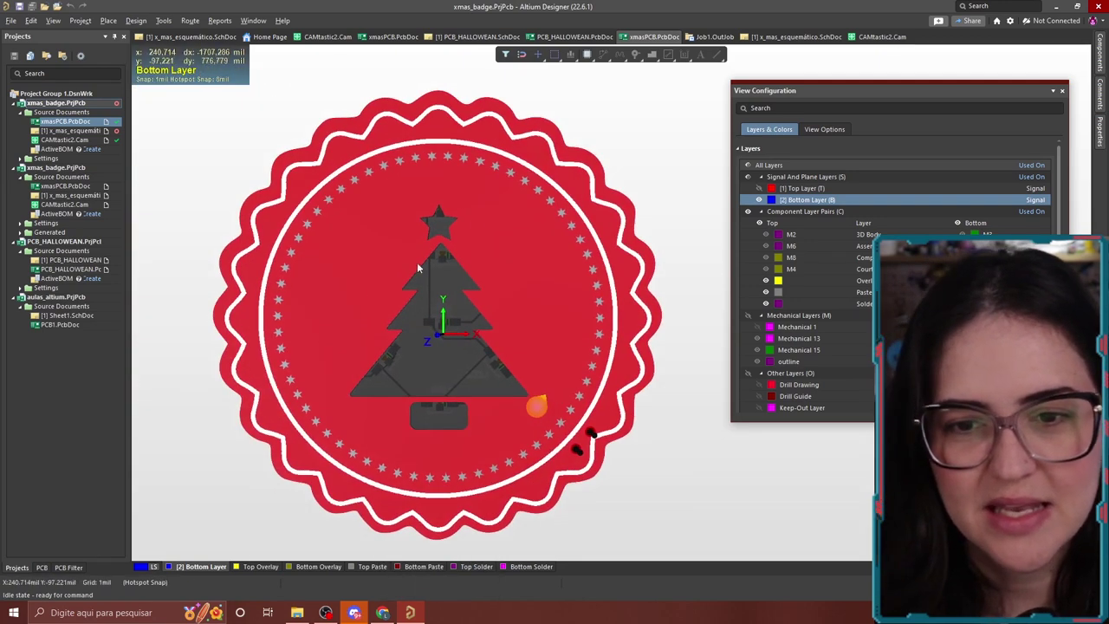
pyautogui.moveTo(546, 334); pyautogui.dragTo(526, 321, button='right')
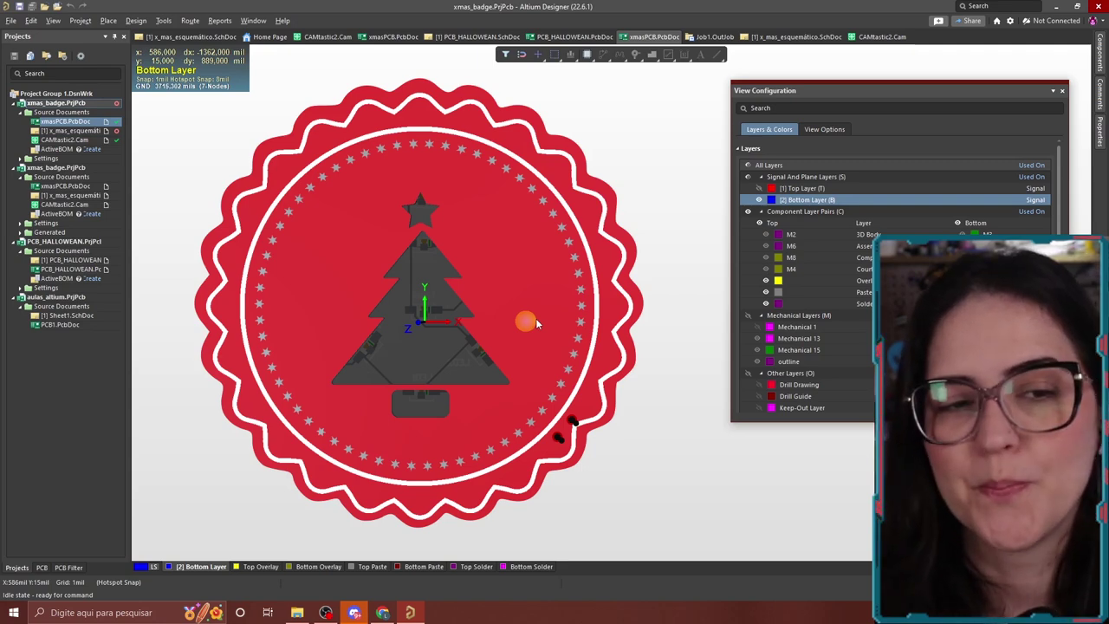
pyautogui.moveTo(536, 319); pyautogui.dragTo(565, 310, button='right')
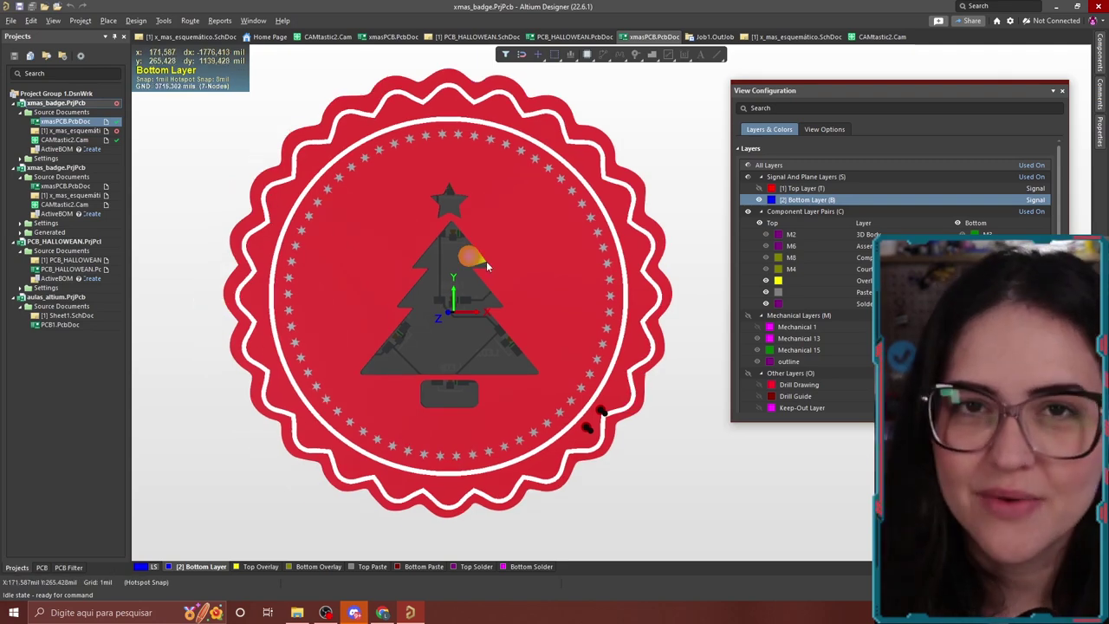